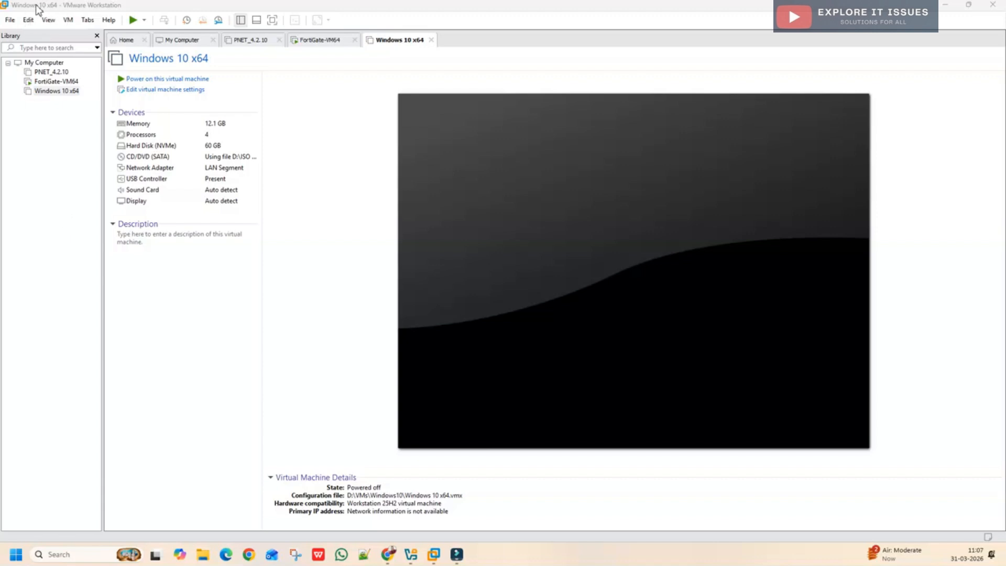
Step: Launch the New Virtual Machine Wizard from the File menu, keeping Typical configuration
left_click(10, 21)
left_click(11, 21)
left_click(10, 21)
left_click(40, 35)
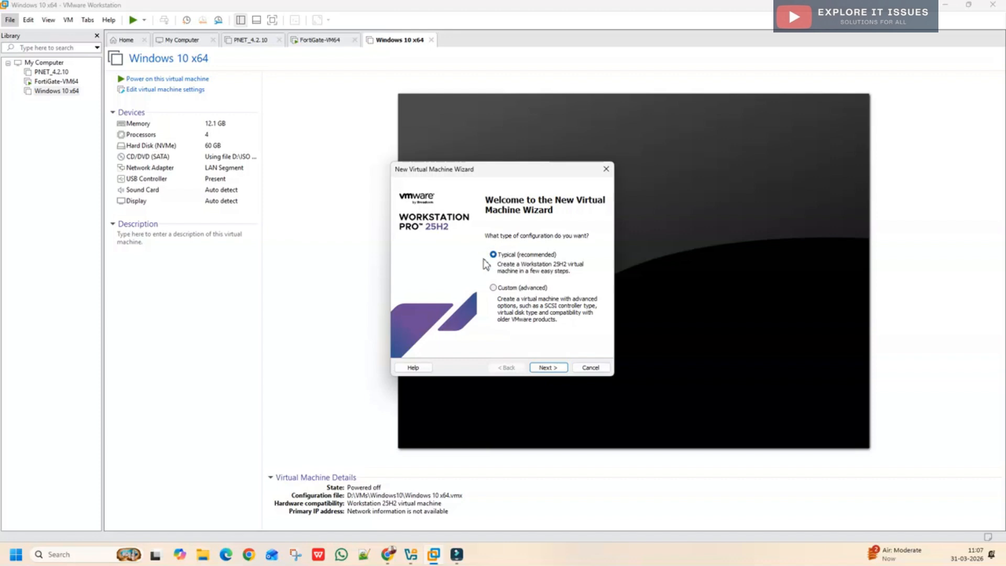
Step: Continue with Typical setup and choose Windows10latest.iso as the installer disc image
left_click(547, 369)
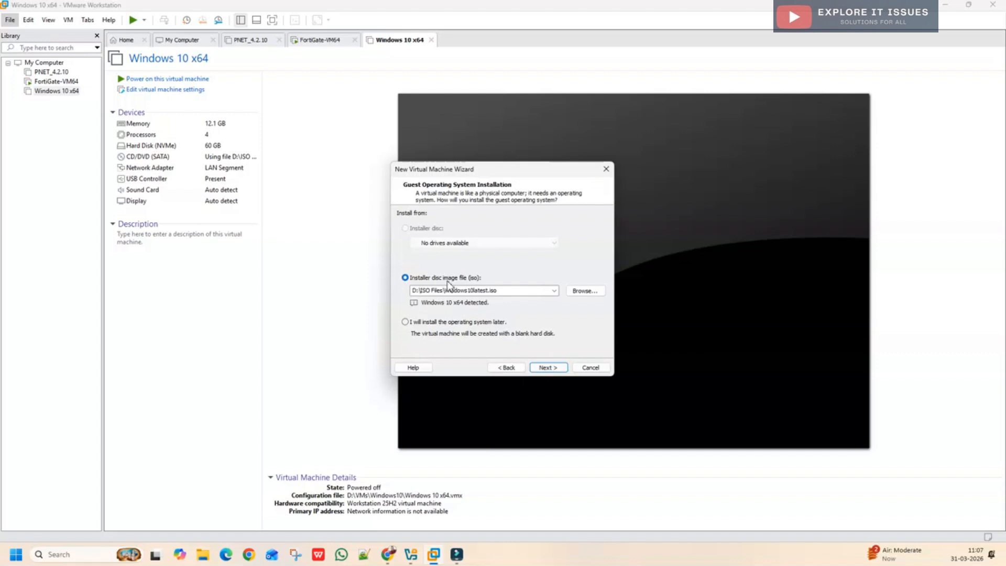
left_click(582, 292)
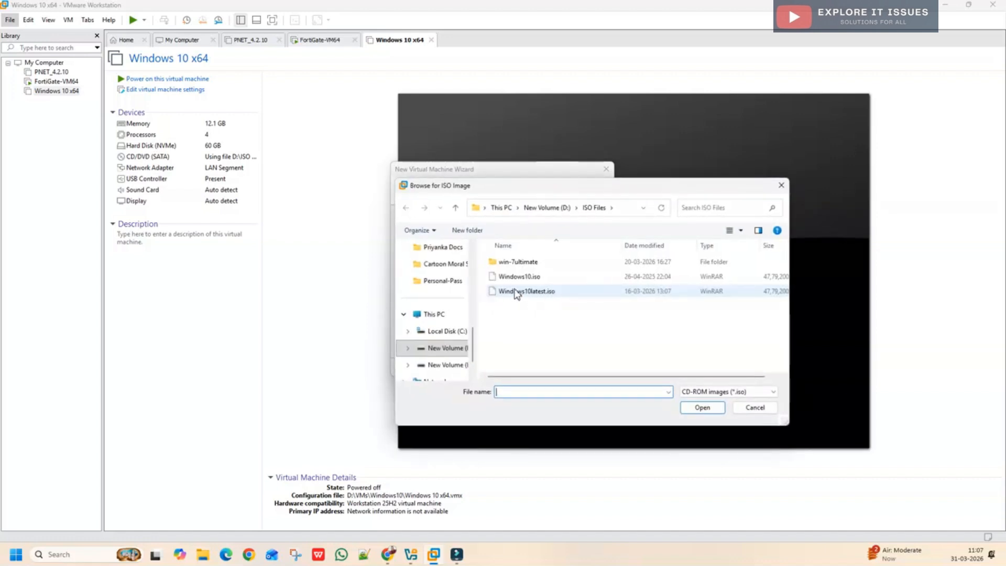
left_click(531, 294)
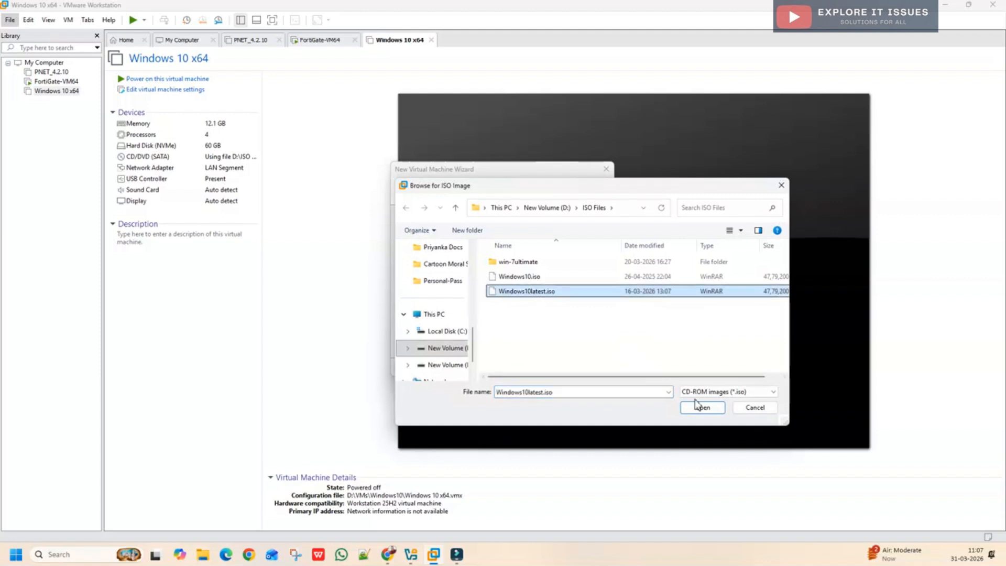
left_click(696, 407)
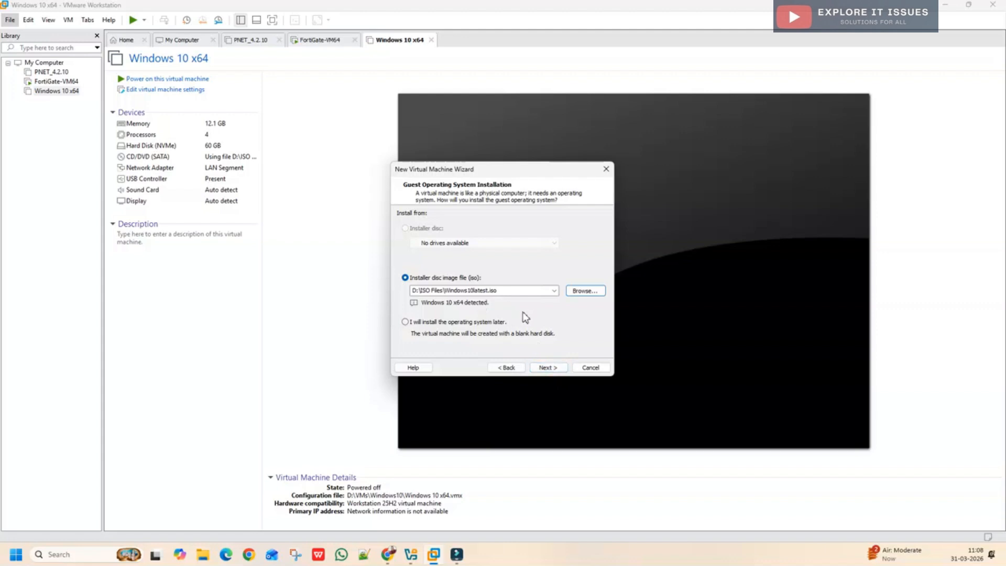
Step: Name the virtual machine Windows 10 and select the existing storage location path
left_click(548, 367)
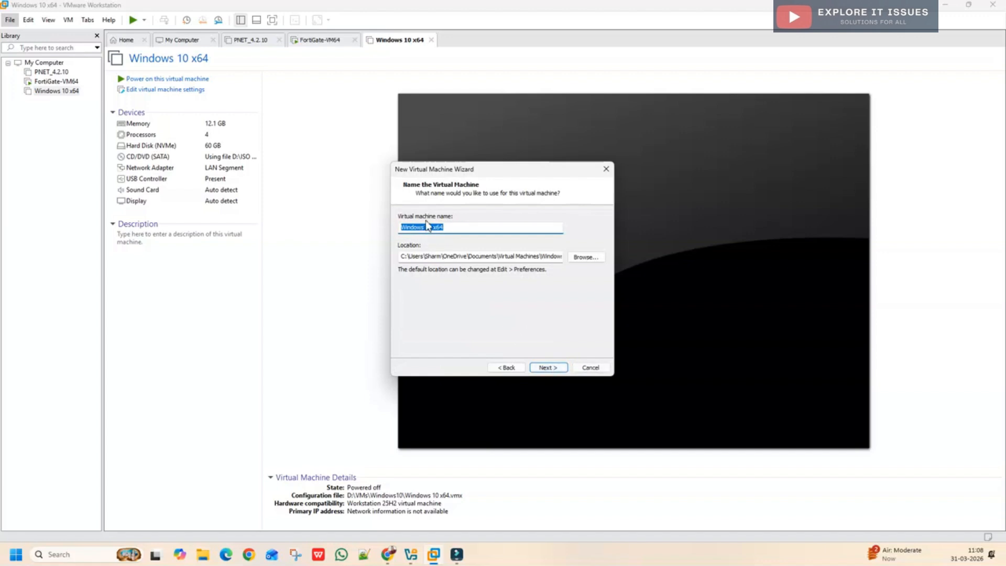
left_click(455, 229)
left_click_drag(402, 257, 549, 261)
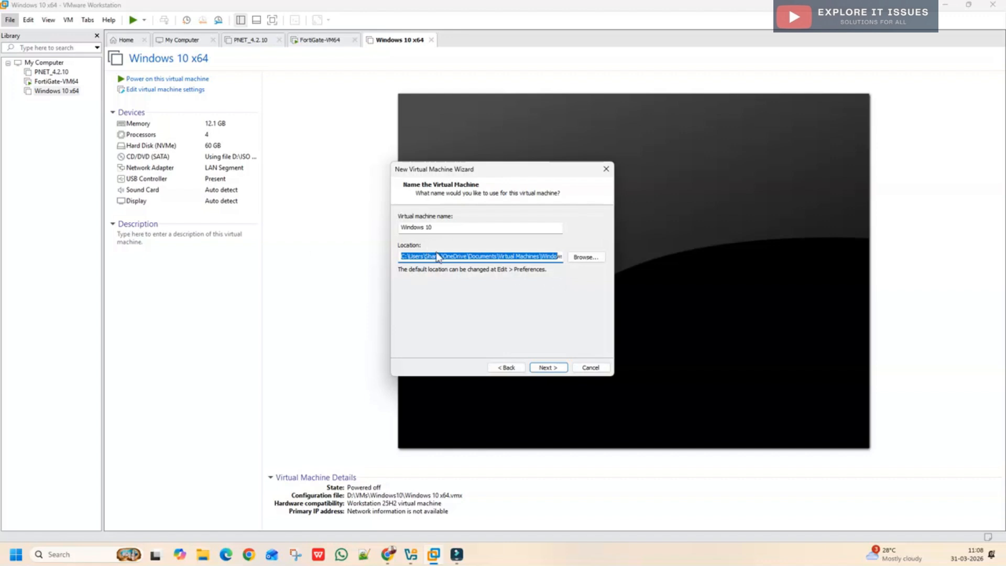
Step: Create a new win10 folder under D:\VMs and set it as the VM location
left_click(586, 259)
scroll(464, 309, "down", 5)
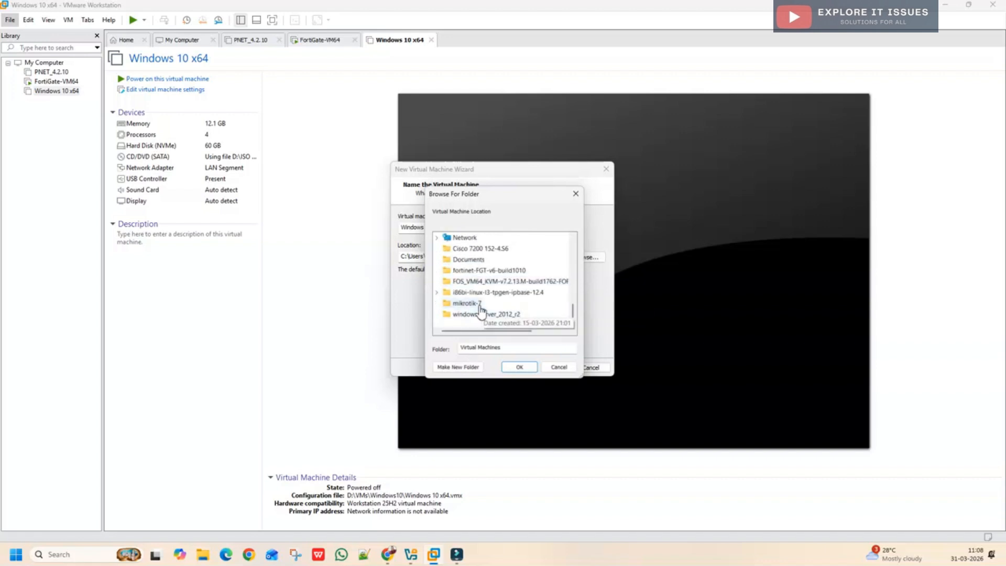
scroll(481, 311, "up", 2)
left_click(464, 281)
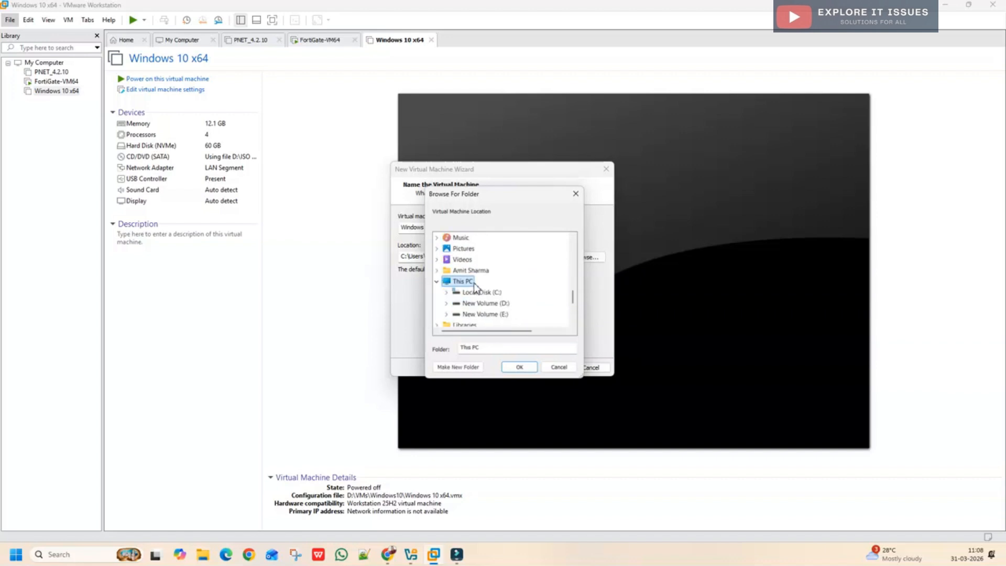
double_click(485, 304)
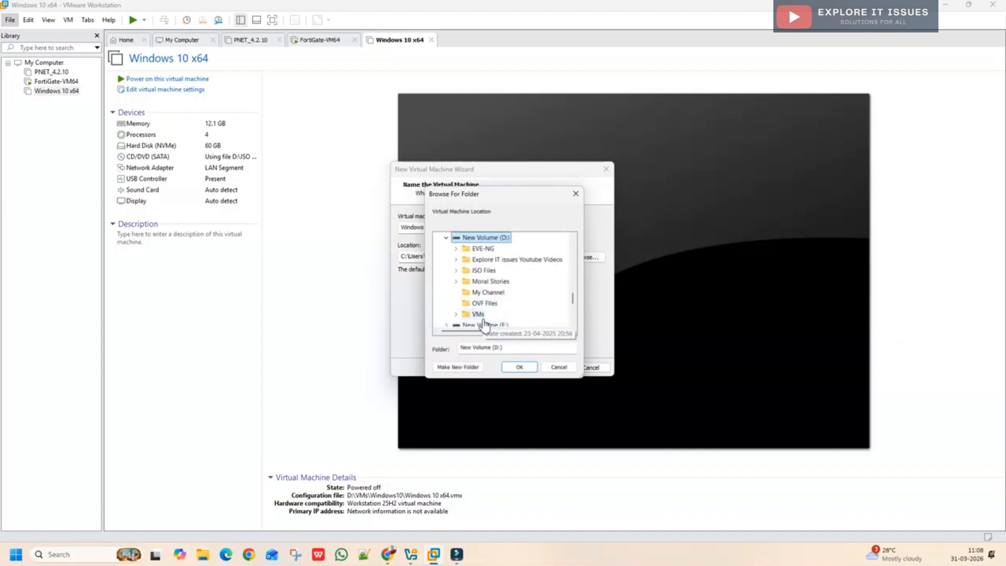
double_click(484, 324)
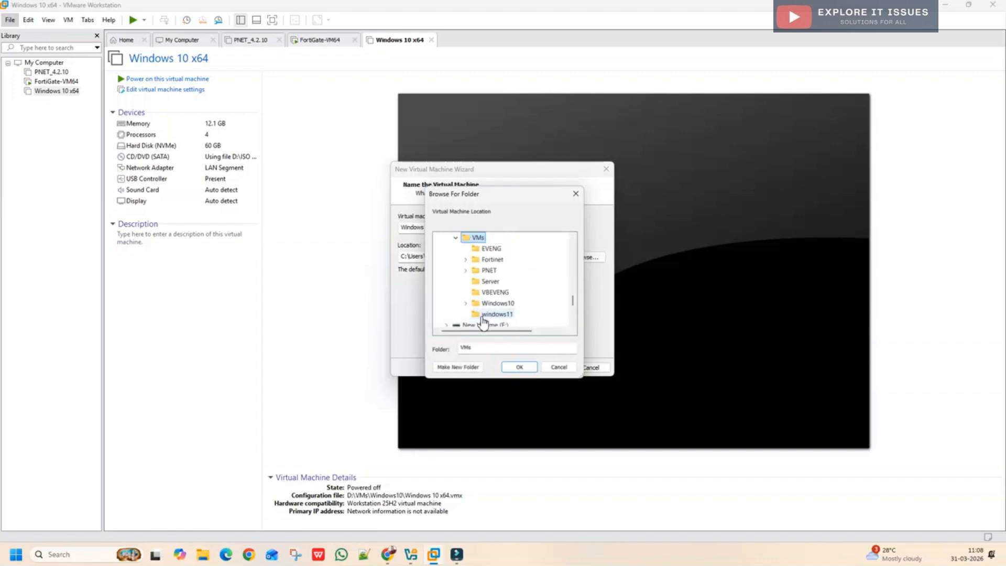
left_click(453, 366)
type("w")
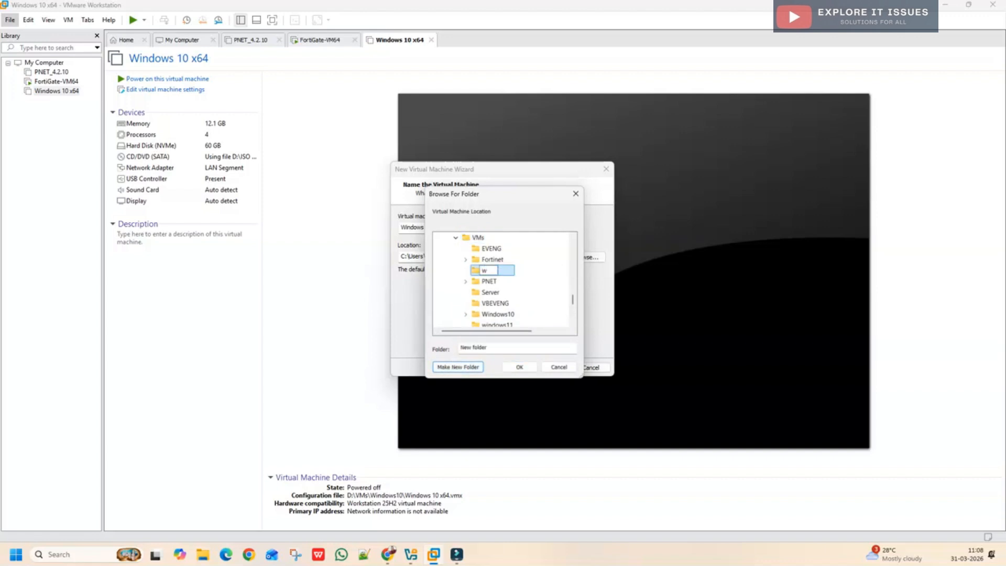
type("in10")
key("Return")
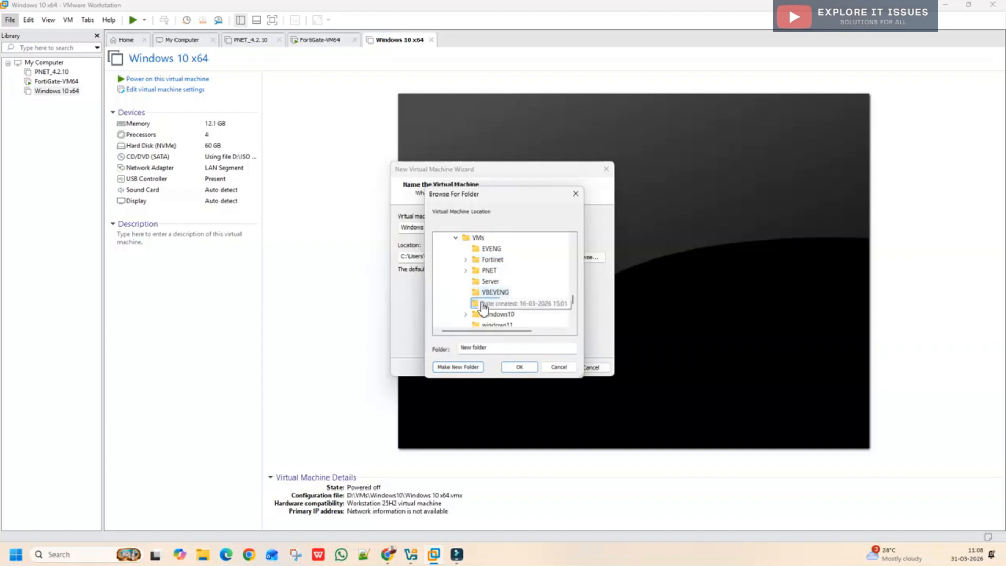
left_click(516, 369)
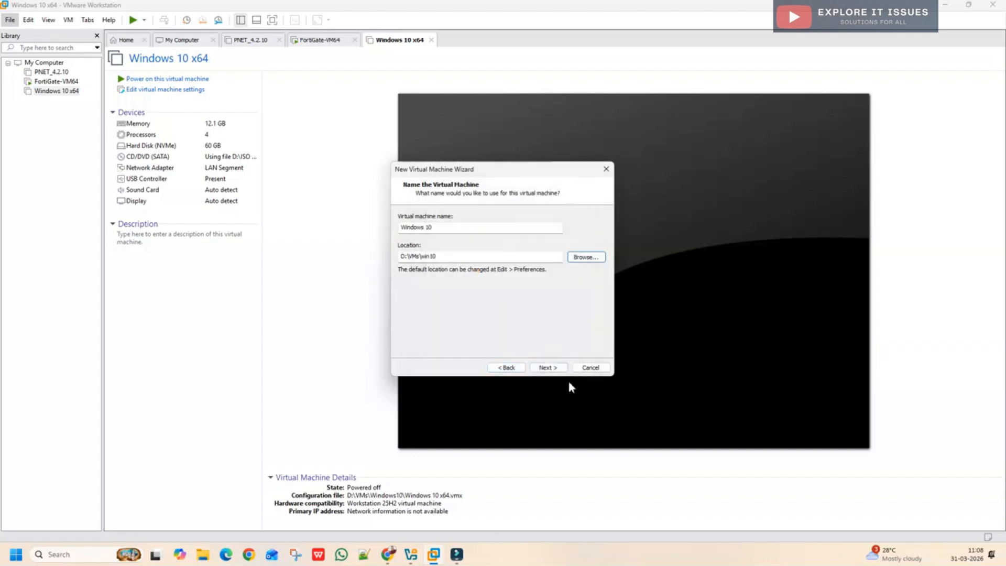
Step: Keep the 60 GB disk split into multiple files and proceed to the summary
left_click(547, 368)
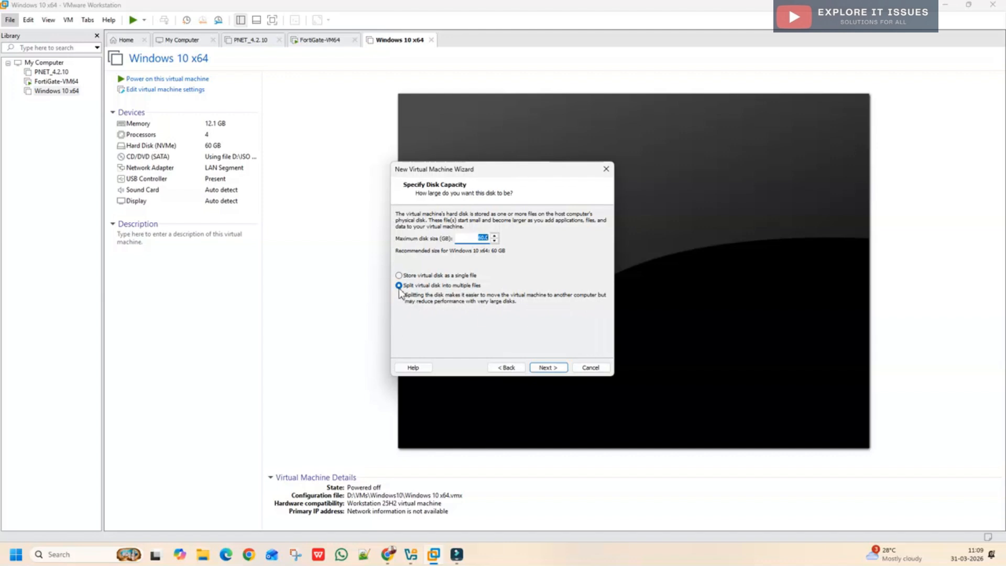
left_click(548, 368)
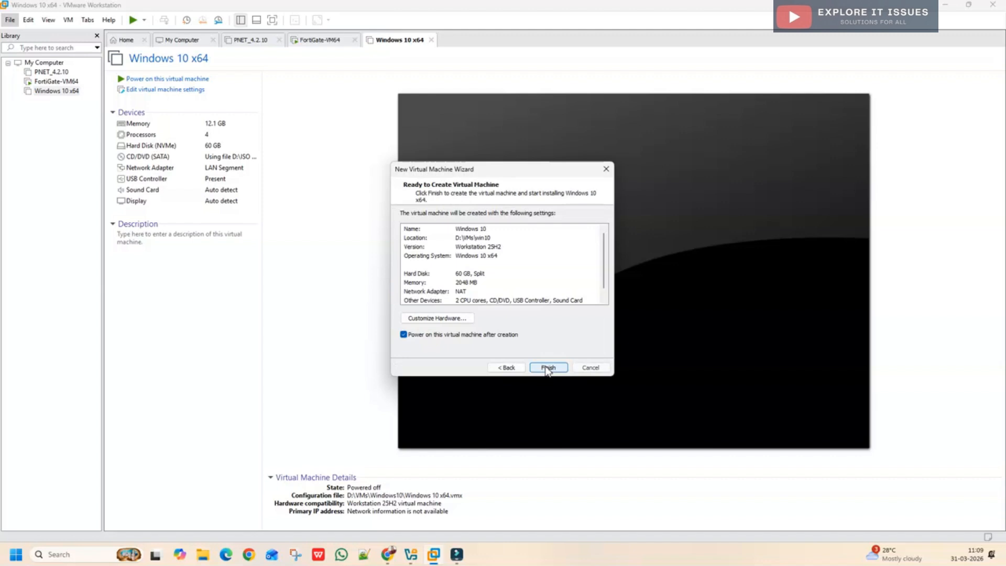
Step: Customize hardware to 2 cores per processor (4 total) and 8 GB of memory
left_click(438, 318)
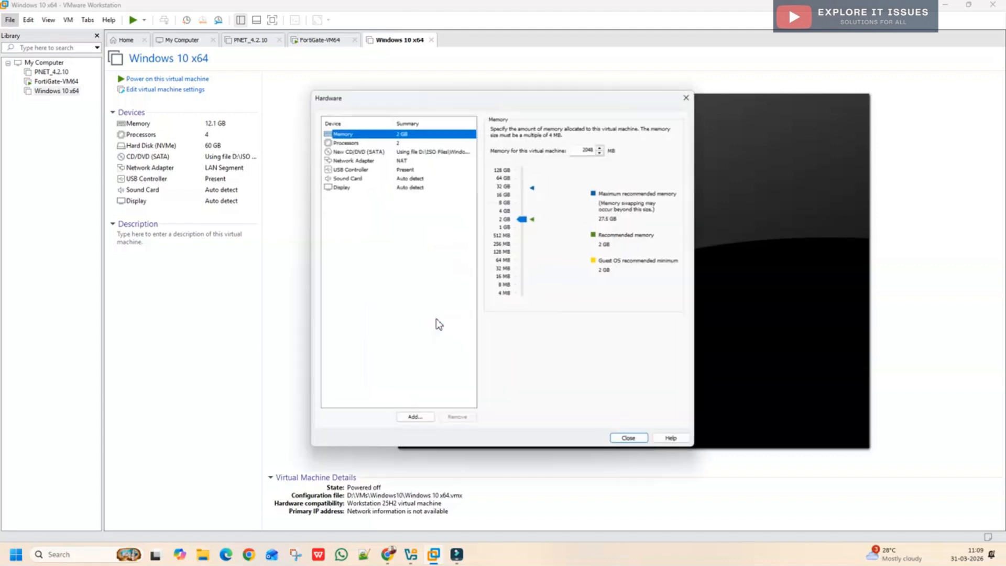
left_click(350, 143)
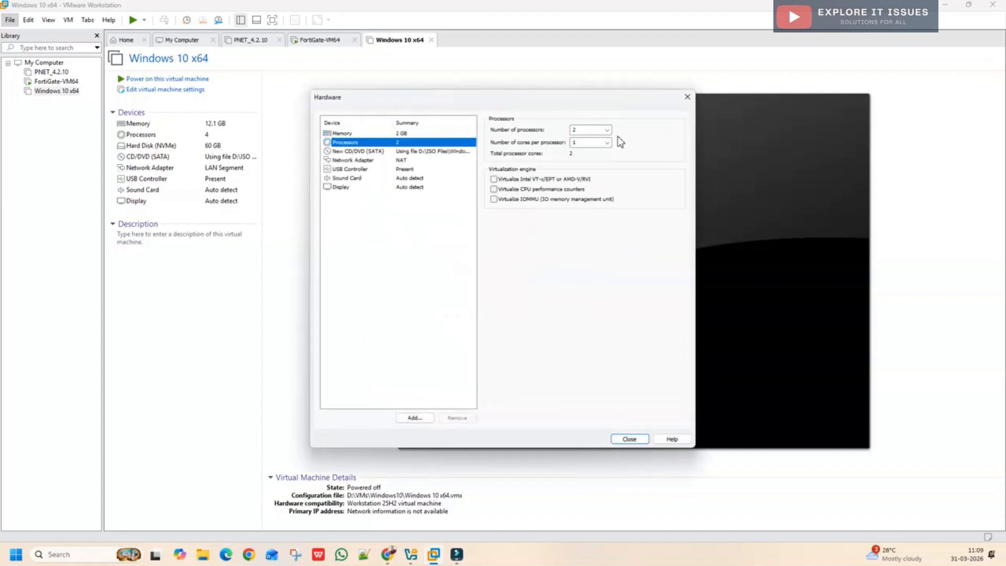
left_click(608, 142)
left_click(591, 157)
left_click(347, 134)
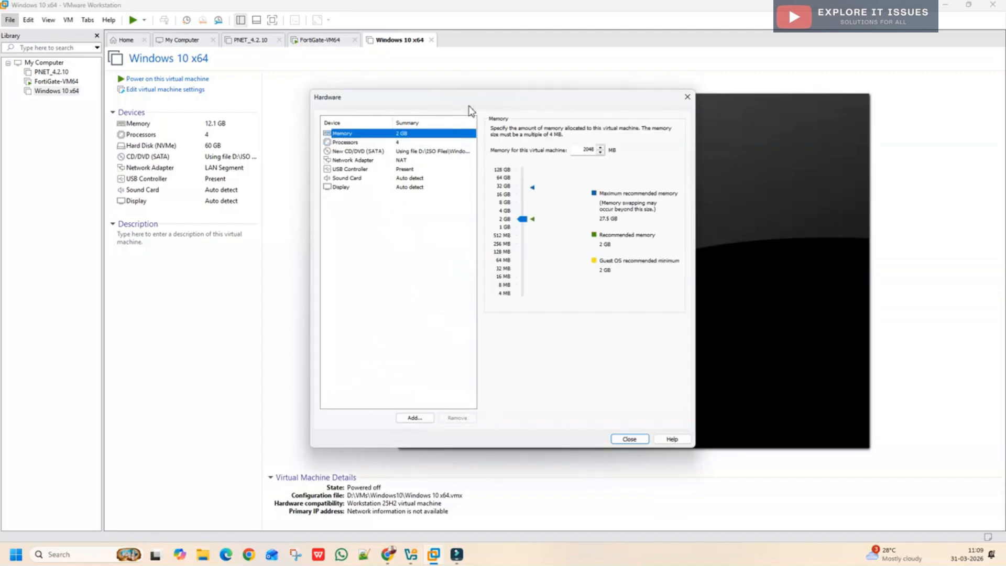
left_click_drag(530, 222, 523, 203)
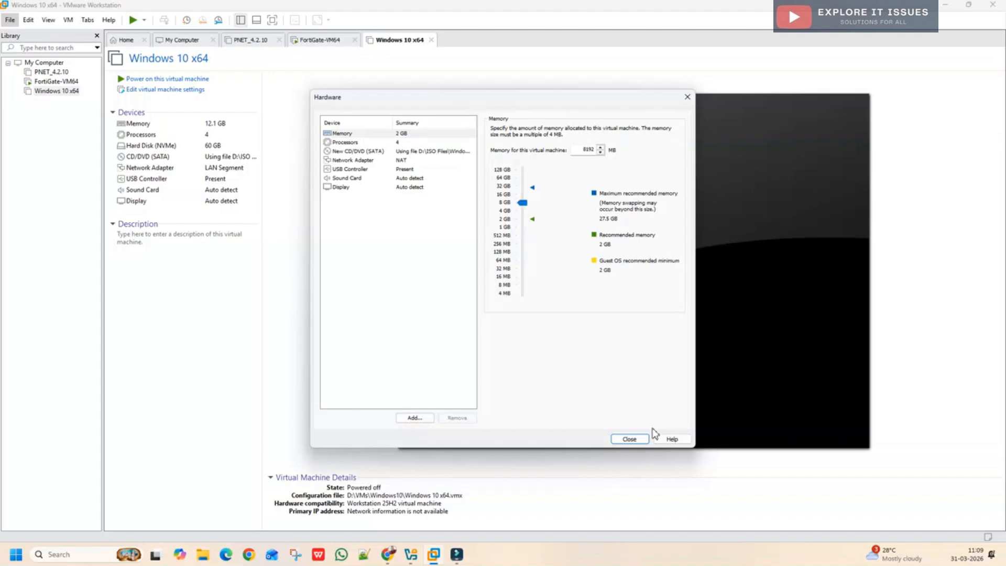
left_click(629, 440)
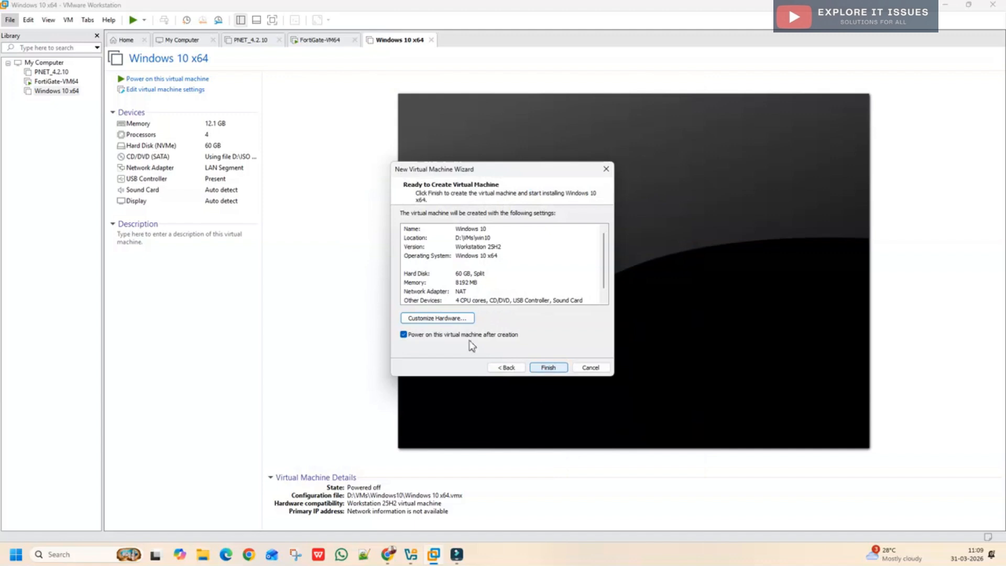
Step: Finish creating the Windows 10 VM and boot it from the installer ISO
left_click(548, 368)
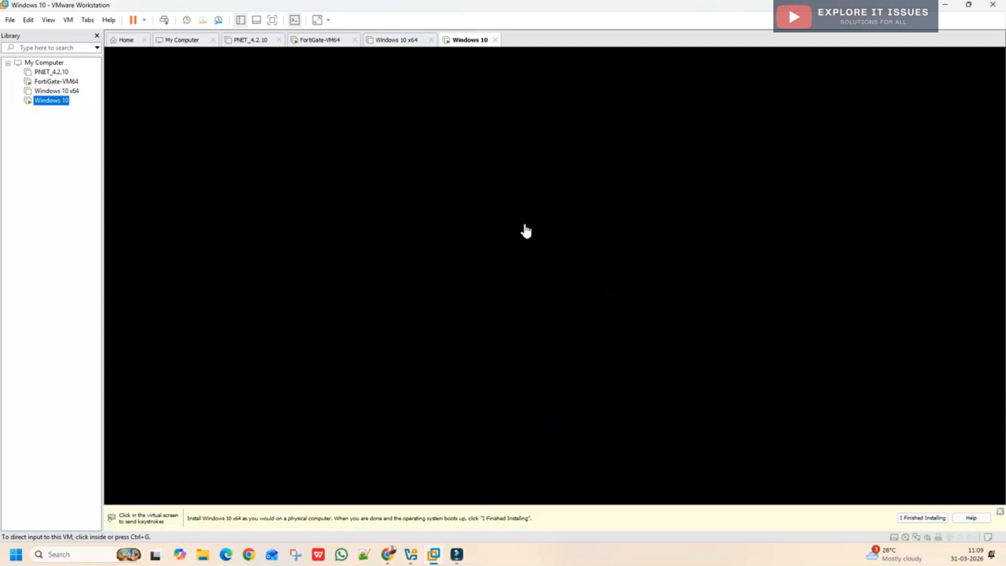
left_click(506, 233)
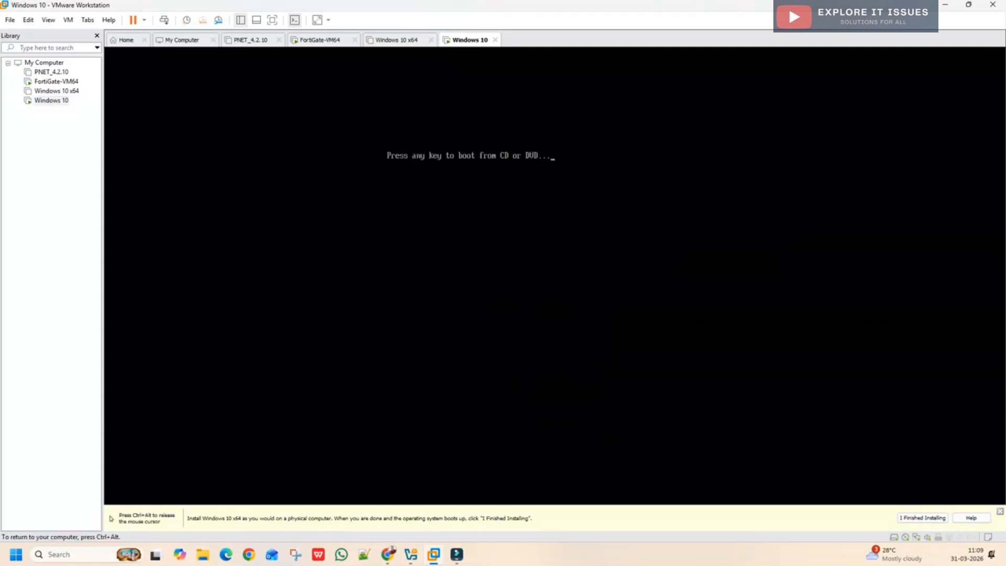
key("Return")
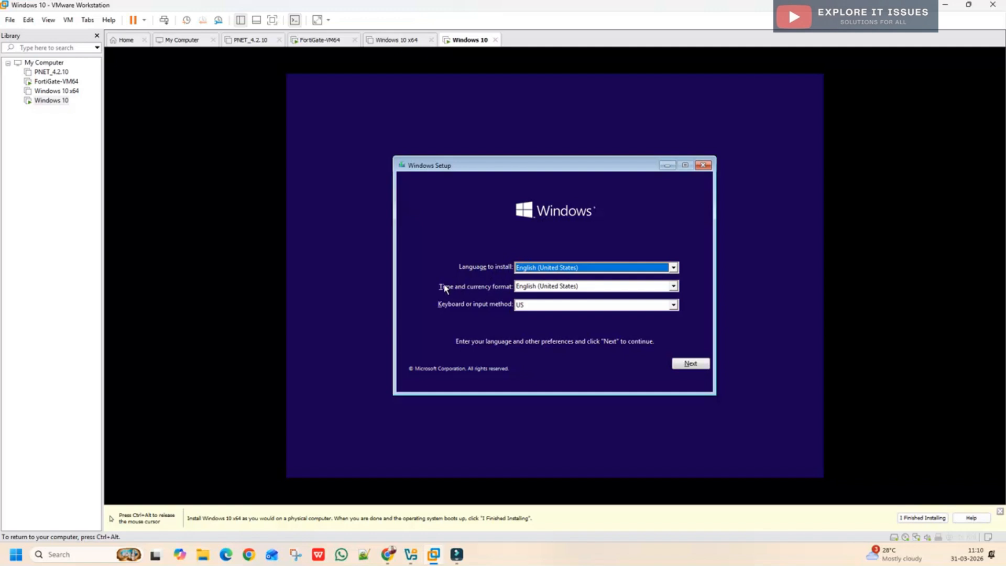
Step: Set the time and currency format to English (India) and start Install now
left_click(525, 289)
scroll(550, 314, "down", 10)
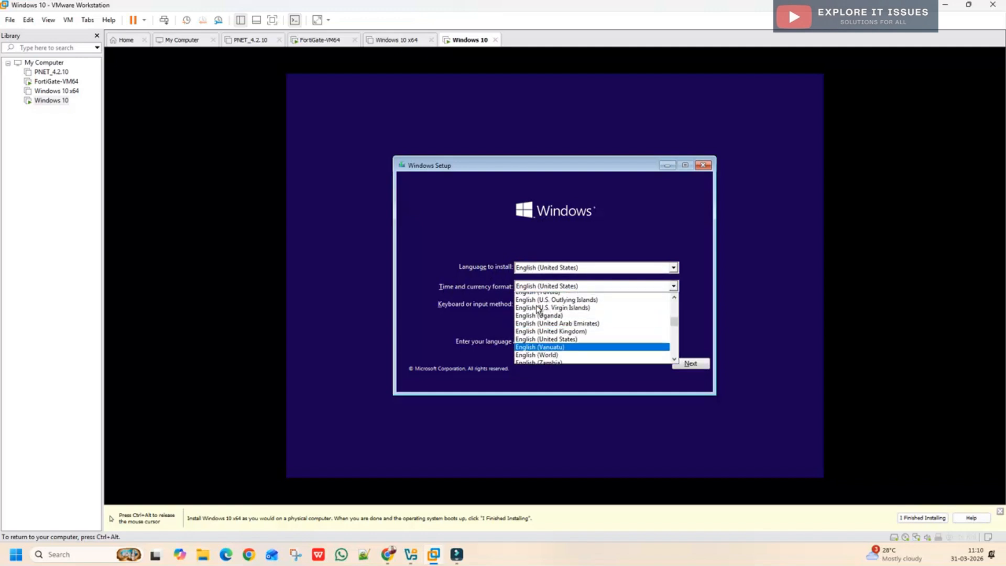
scroll(552, 314, "up", 9)
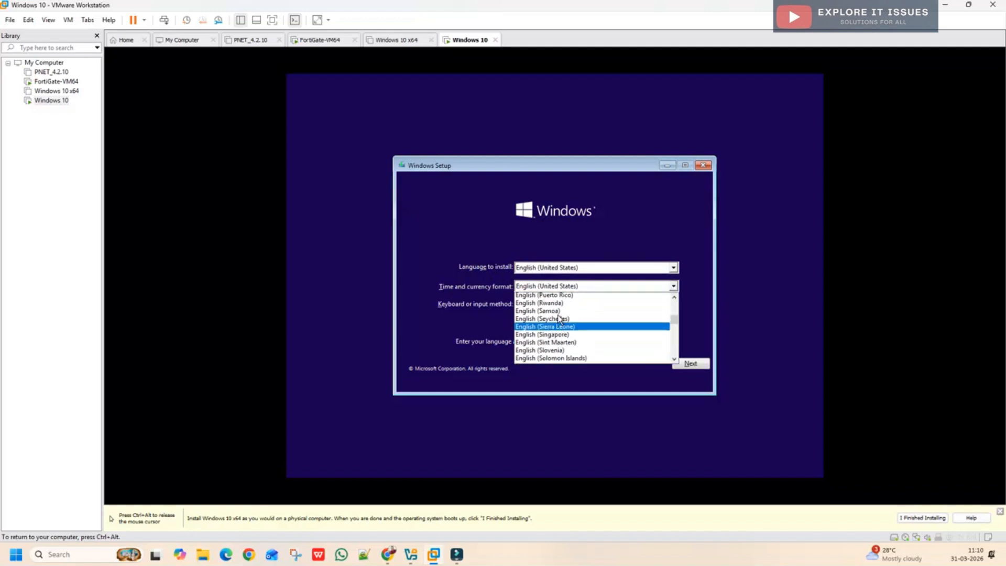
scroll(560, 319, "up", 6)
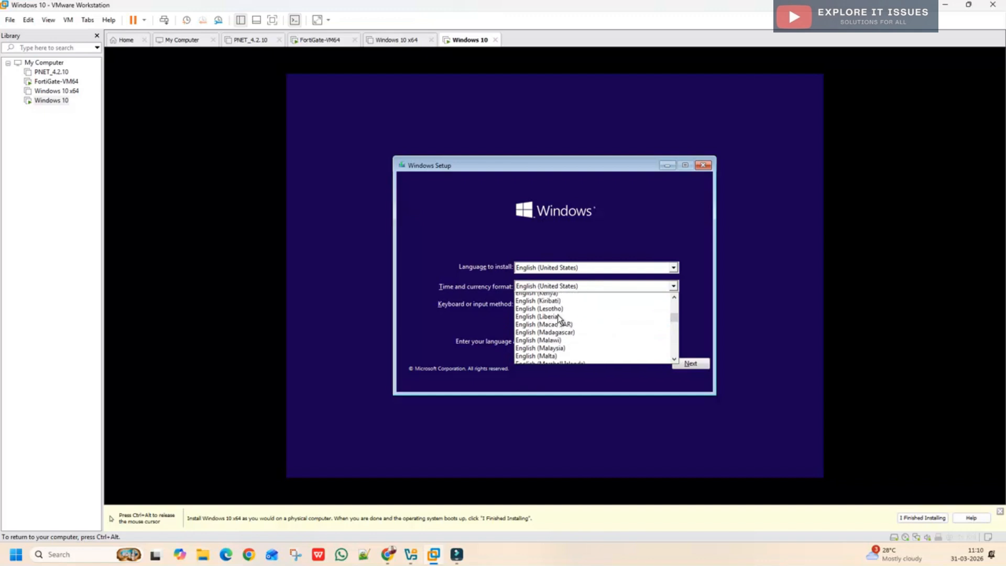
scroll(559, 317, "up", 2)
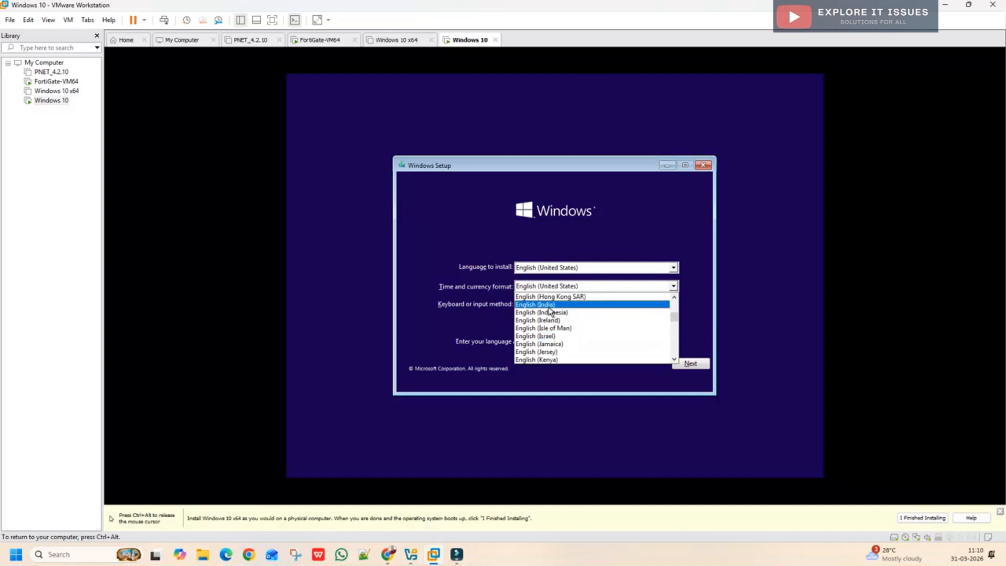
left_click(534, 305)
left_click(691, 365)
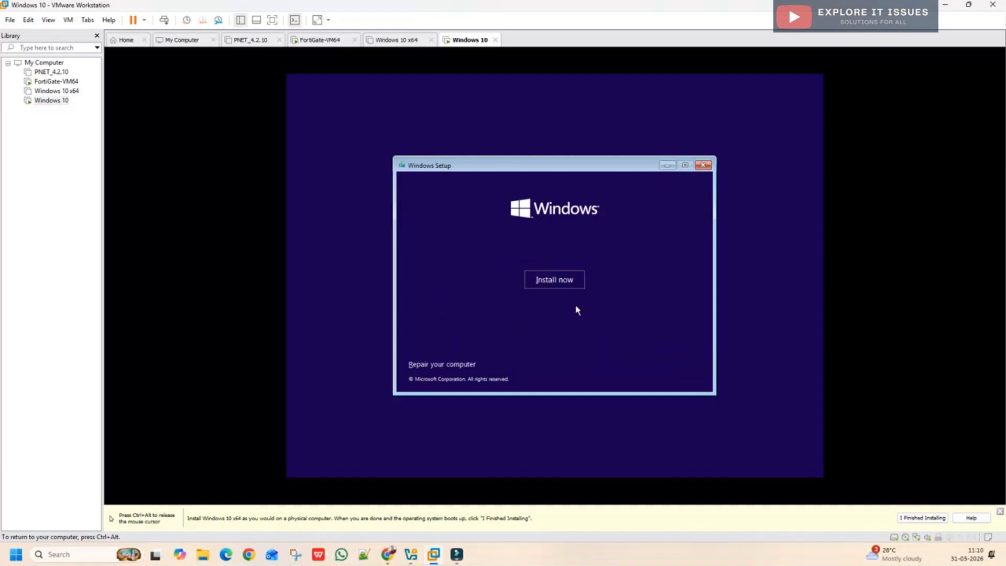
left_click(547, 285)
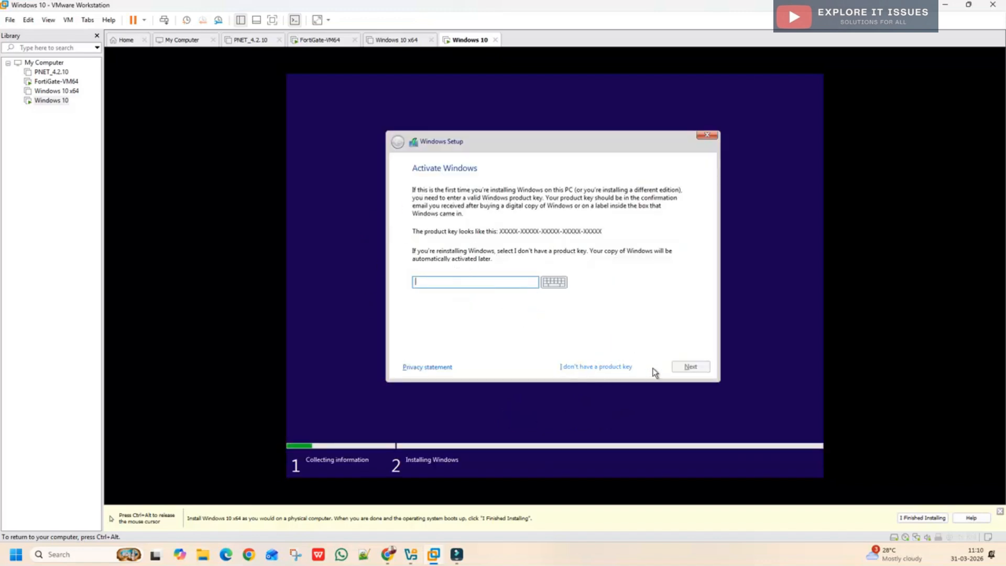
Step: Skip the product key and select Windows 10 Pro as the edition to install
left_click(597, 368)
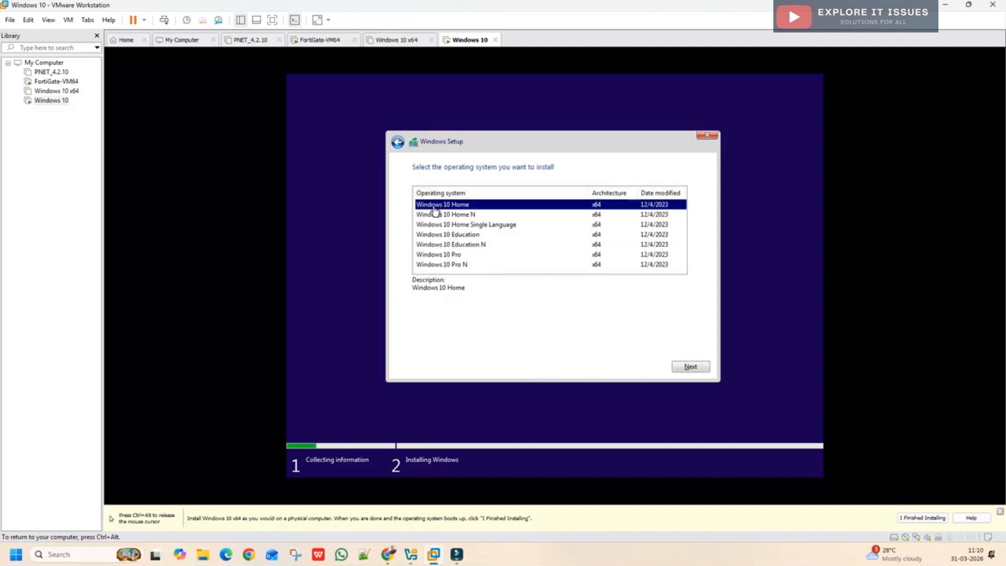
left_click(449, 256)
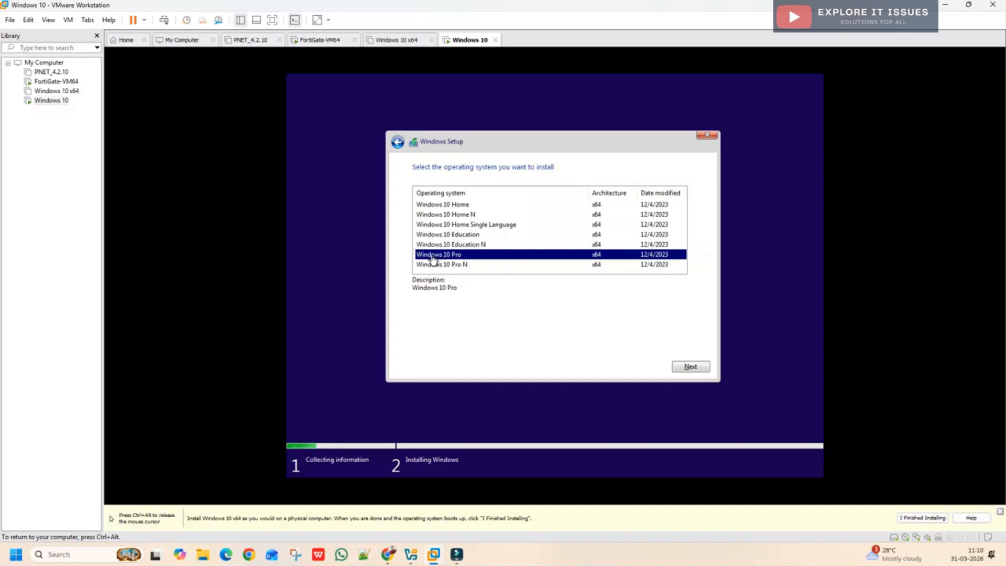
left_click(689, 367)
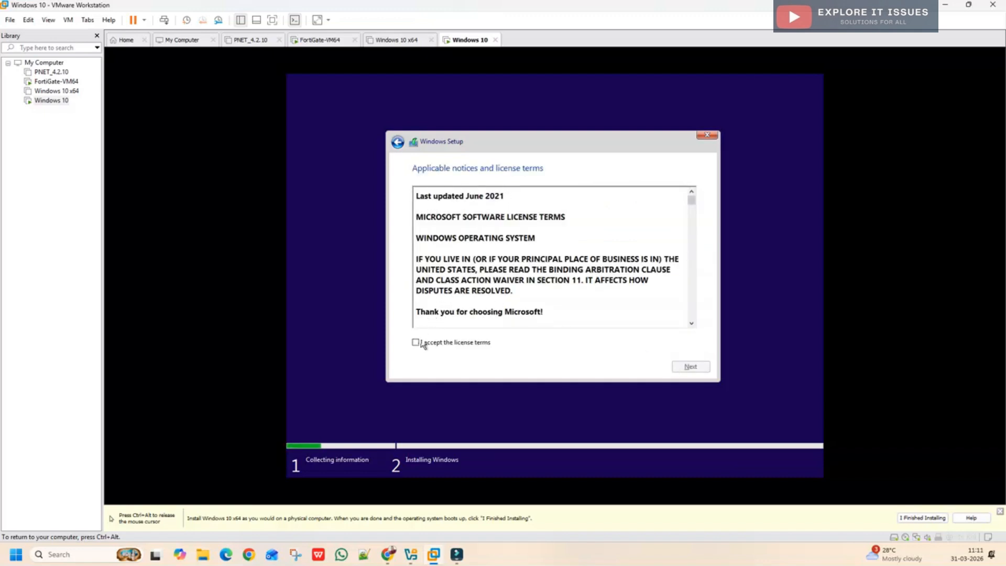
Step: Accept the license, choose Custom install, and install onto Drive 0's 60.0 GB unallocated space
left_click(417, 342)
left_click(690, 367)
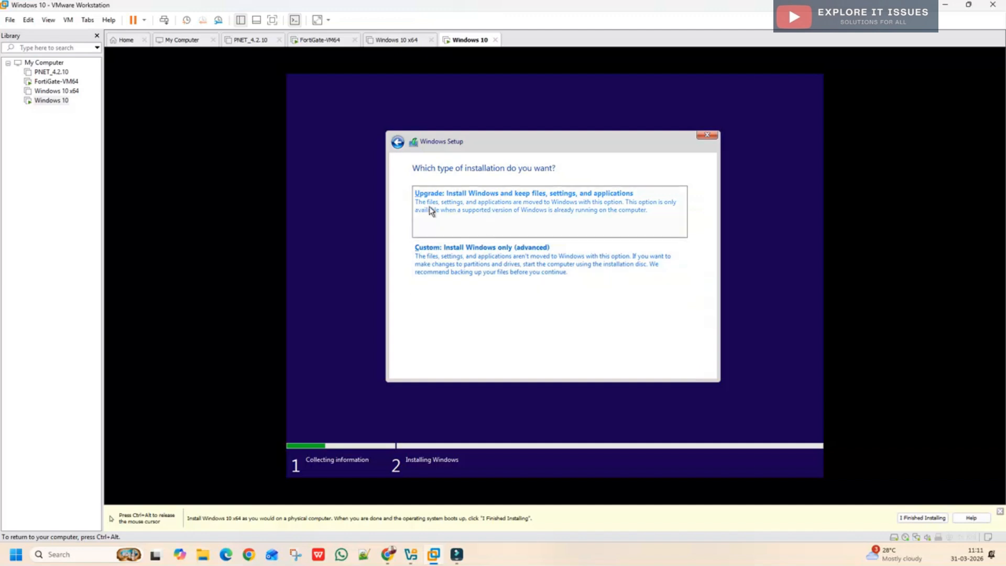
left_click(477, 265)
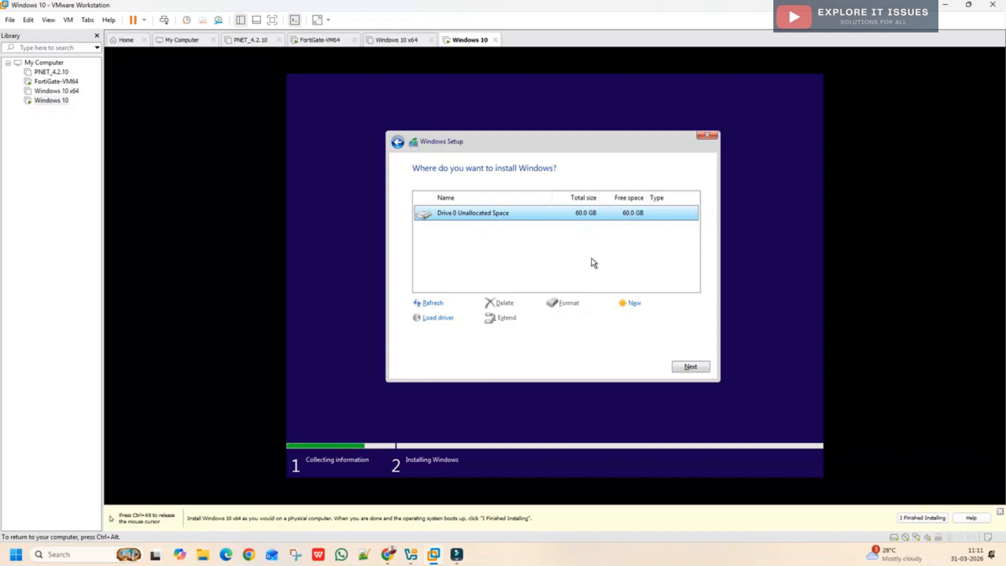
left_click(690, 369)
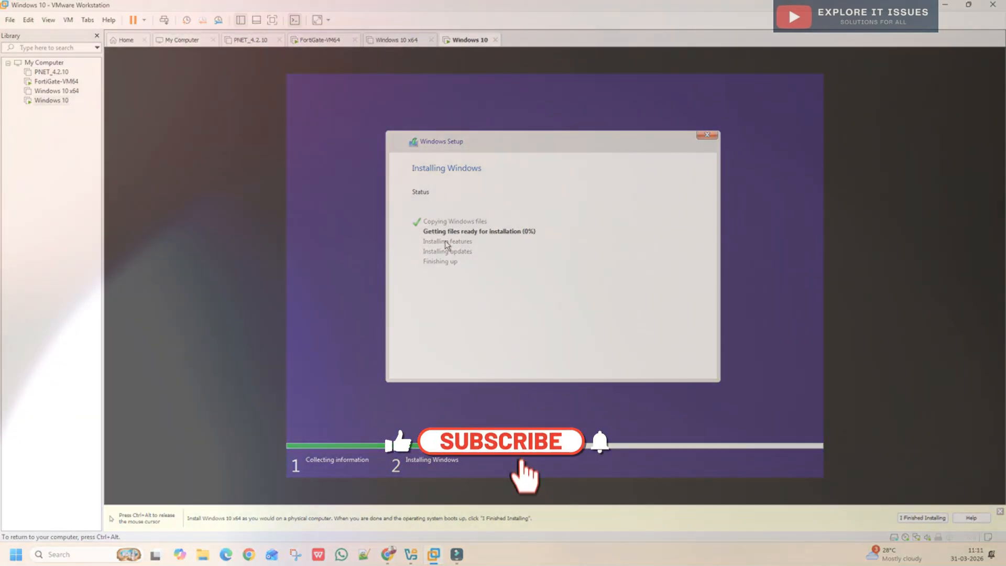
Step: Release the mouse to the host with Ctrl+Alt while Windows finishes installing
key("ctrl+alt")
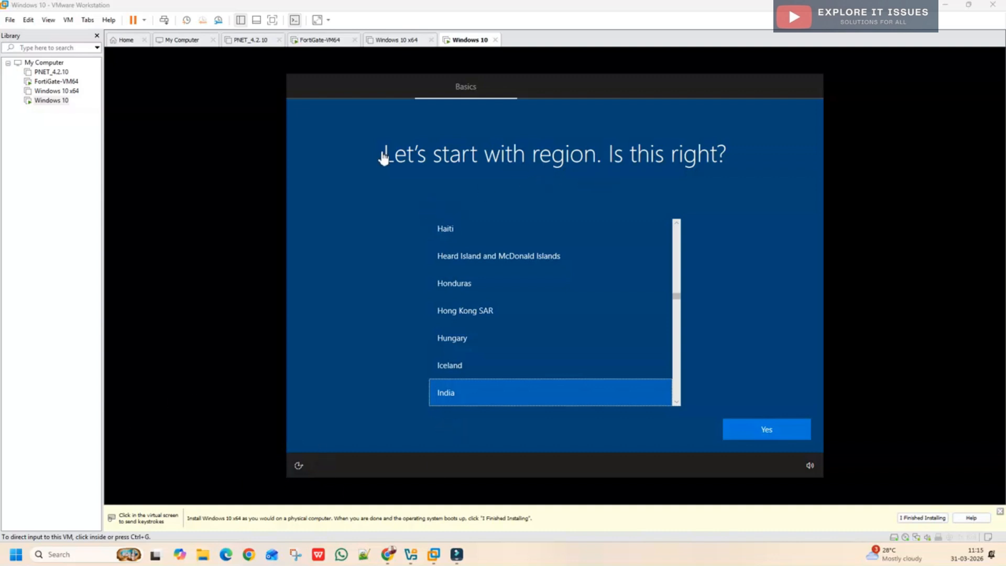
Step: Confirm India as the region and English (India) as the keyboard layout
left_click(456, 400)
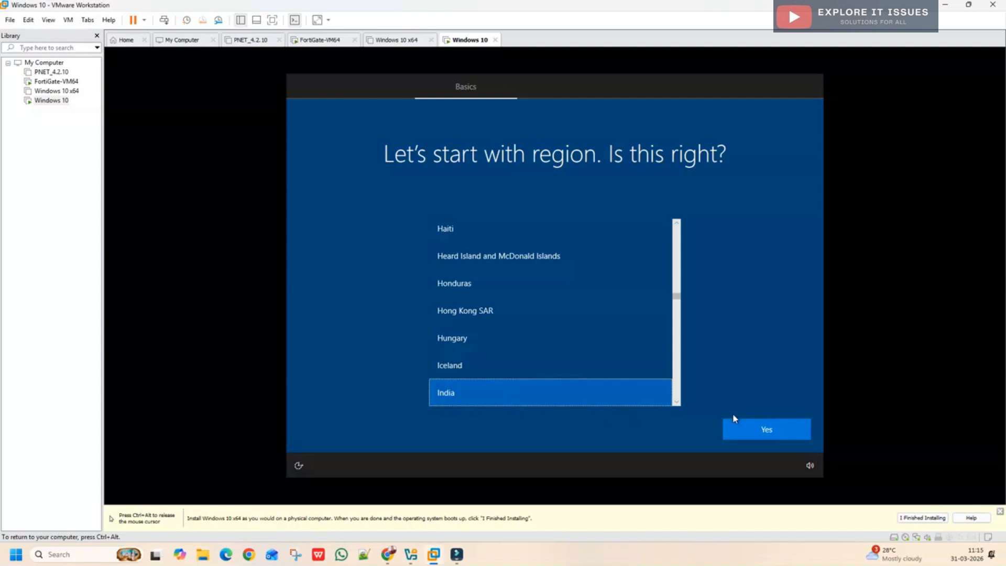
left_click(755, 433)
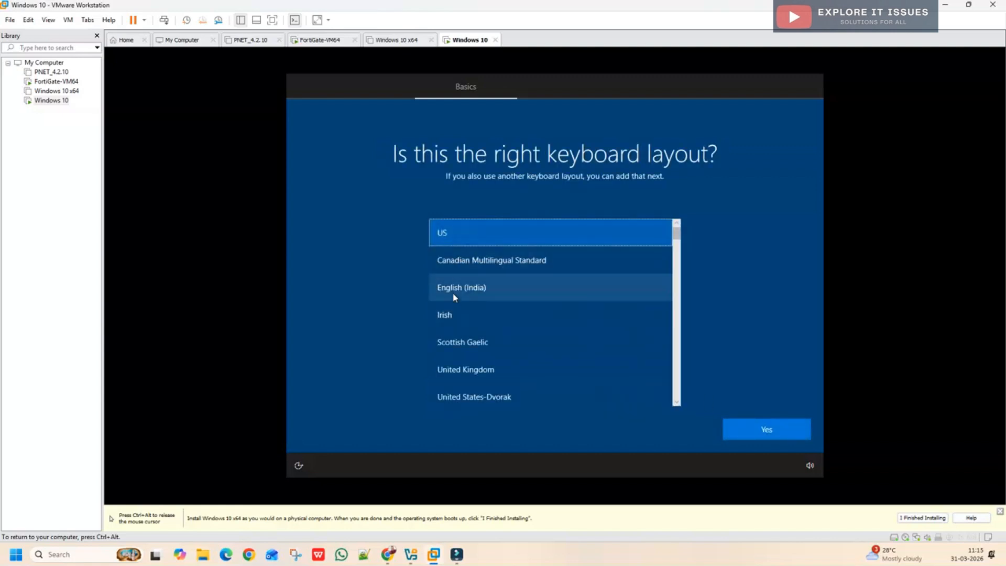
left_click(476, 290)
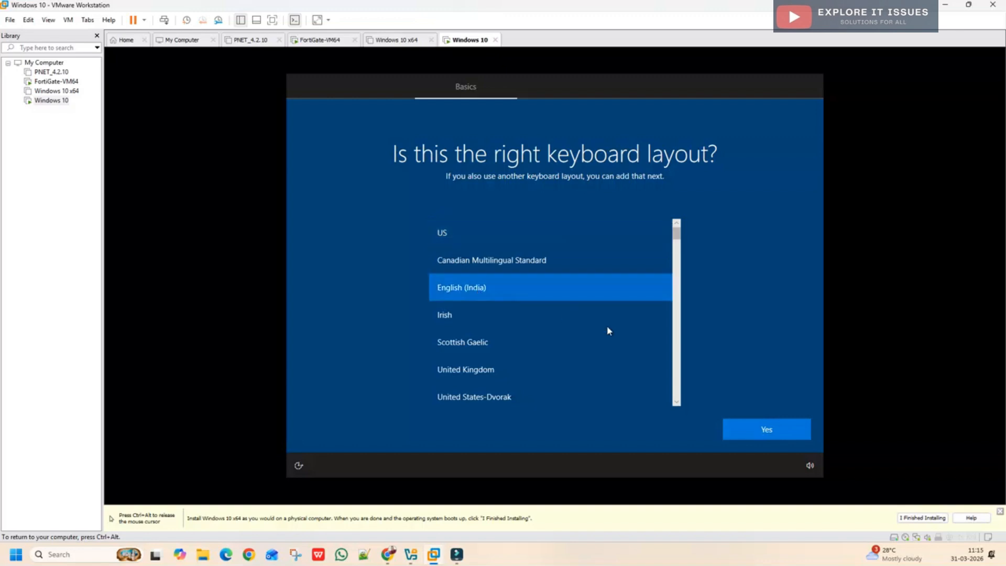
left_click(742, 434)
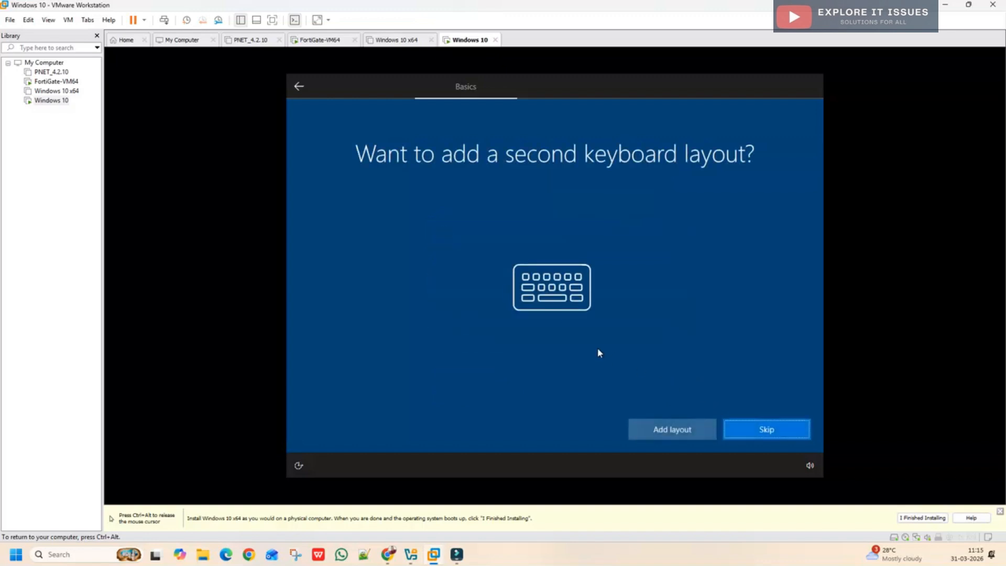
Step: Skip the second keyboard layout and choose 'I don't have internet'
left_click(741, 432)
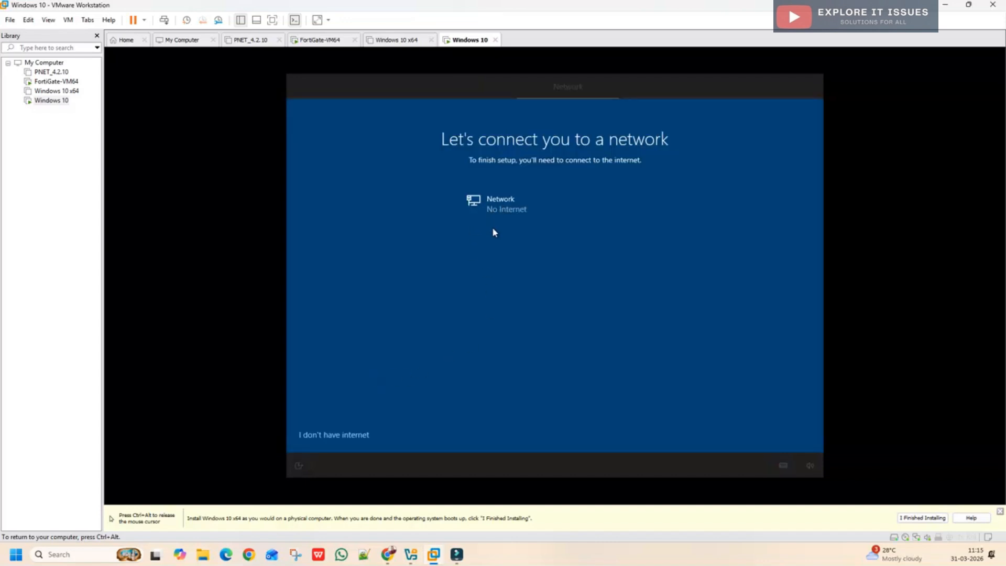
left_click(356, 440)
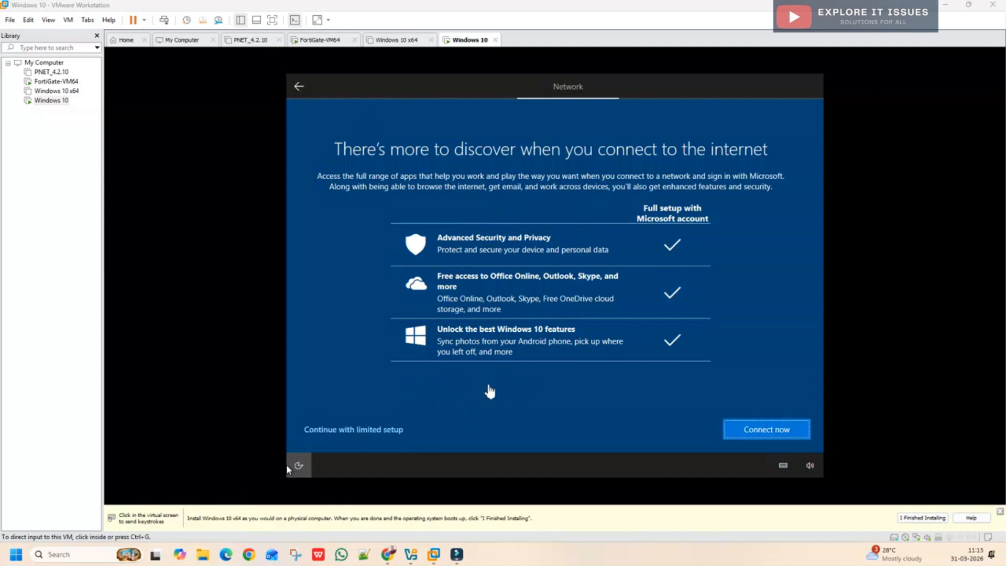
left_click(363, 433)
Step: Choose 'Continue with limited setup', wait through setup, and dismiss the yellow install-hint bar
left_click(364, 433)
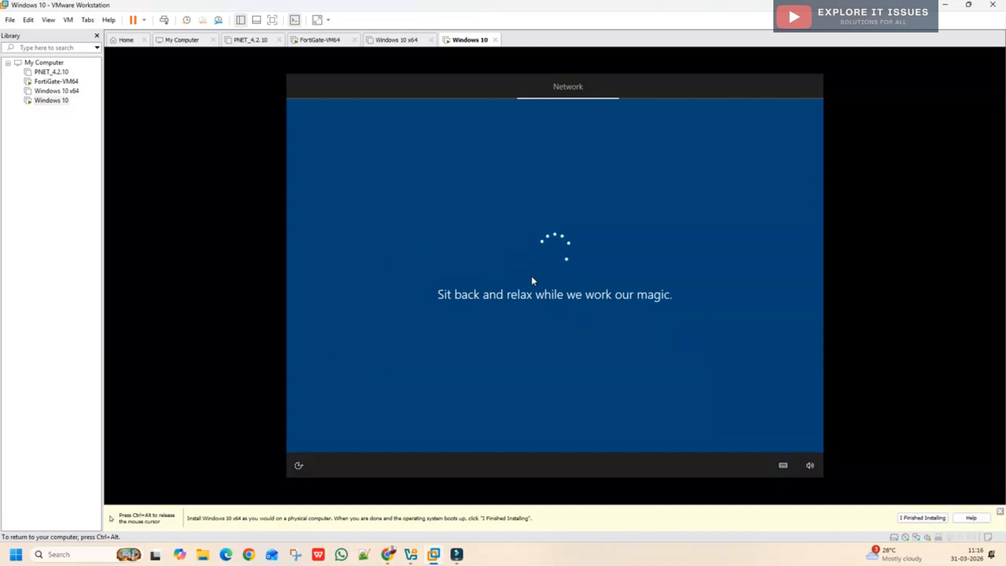
key("ctrl+alt")
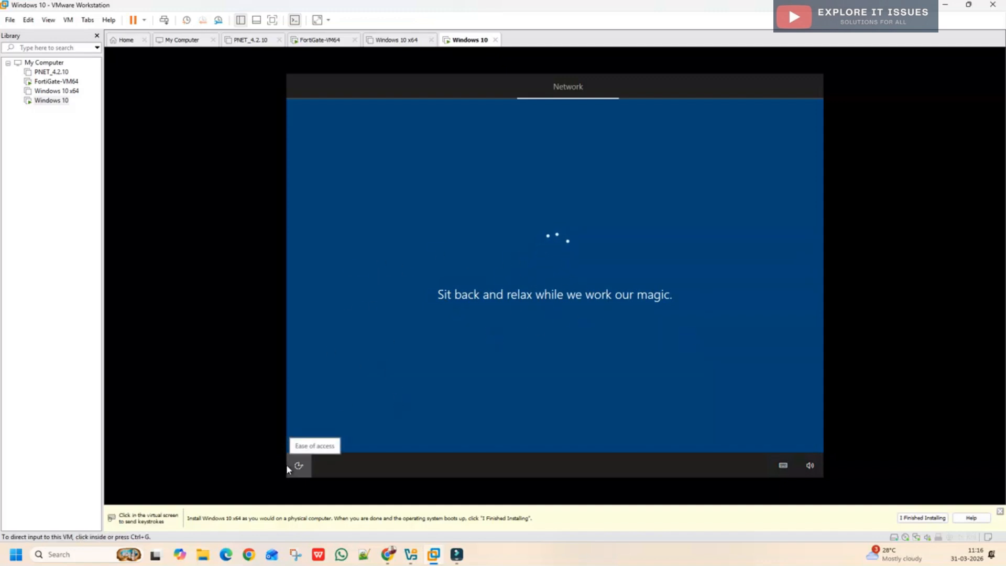
left_click(354, 450)
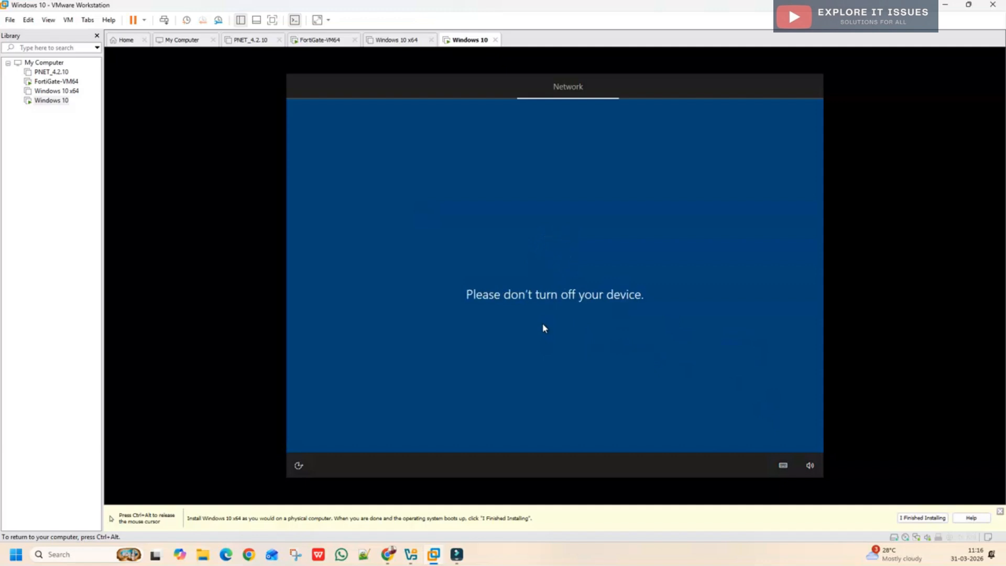
key("ctrl+alt")
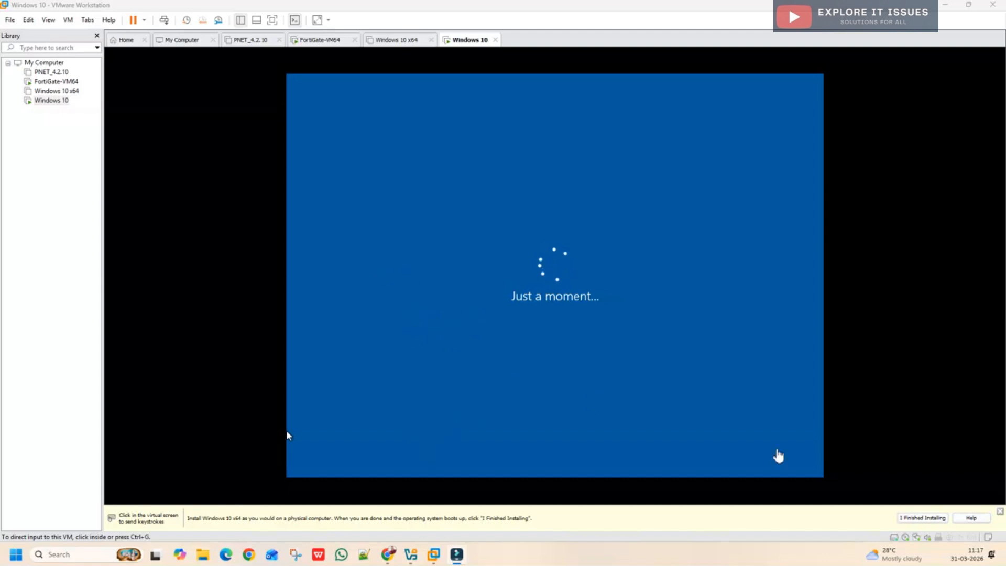
left_click(1000, 512)
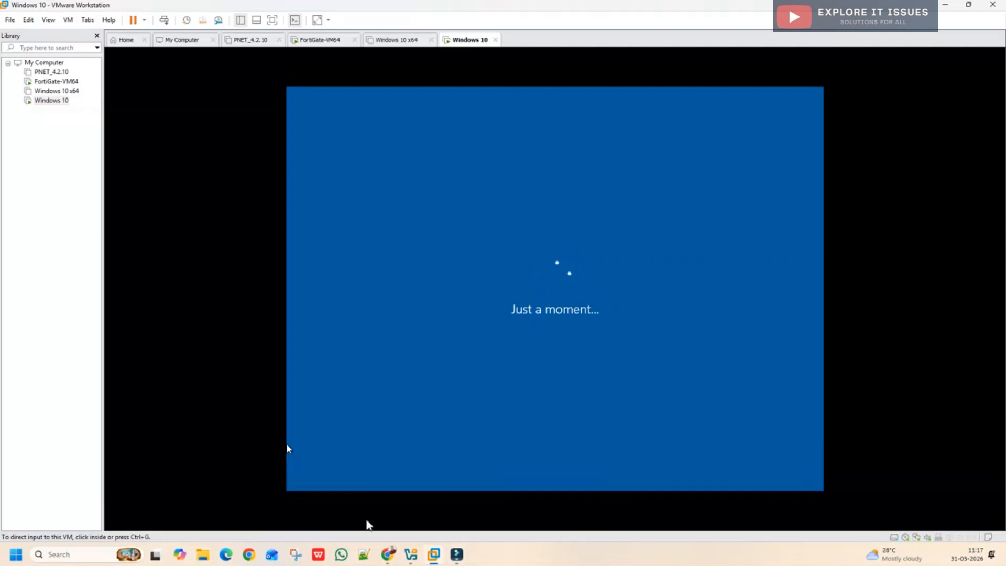
mouse_move(388, 555)
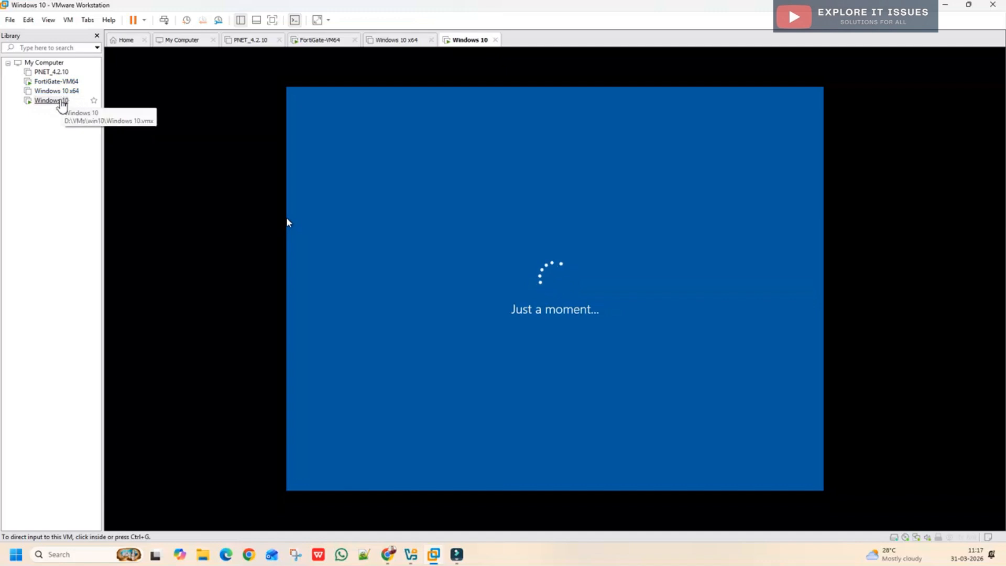
Step: In the Windows 10 VM's settings, try the Firewall LAN segment, then set the network adapter to Bridged
right_click(60, 100)
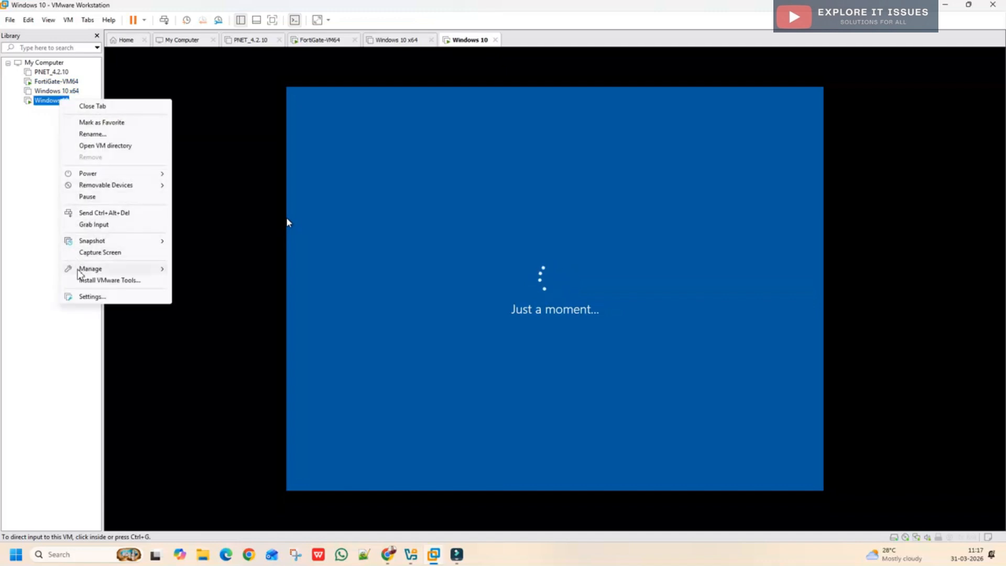
left_click(82, 297)
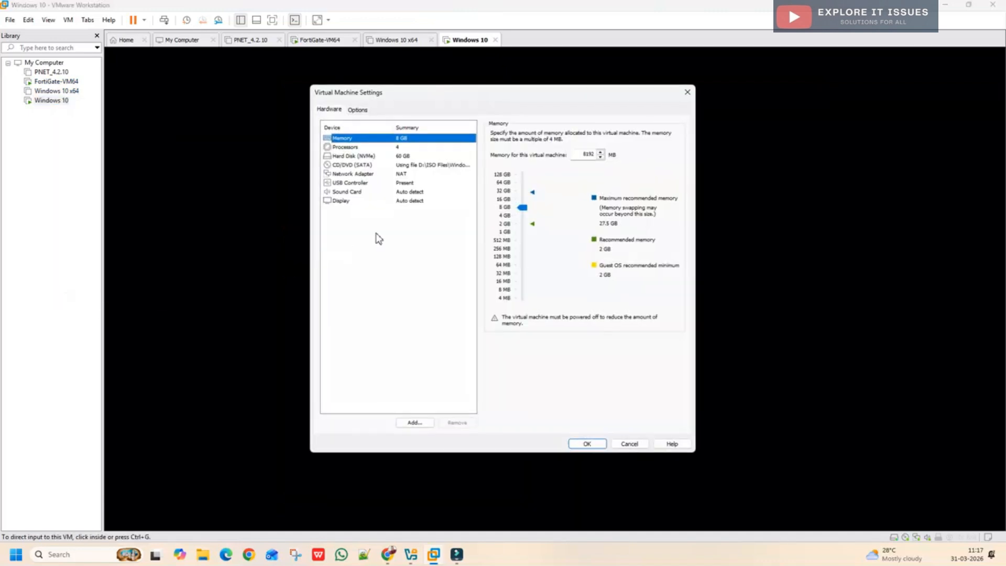
left_click(362, 174)
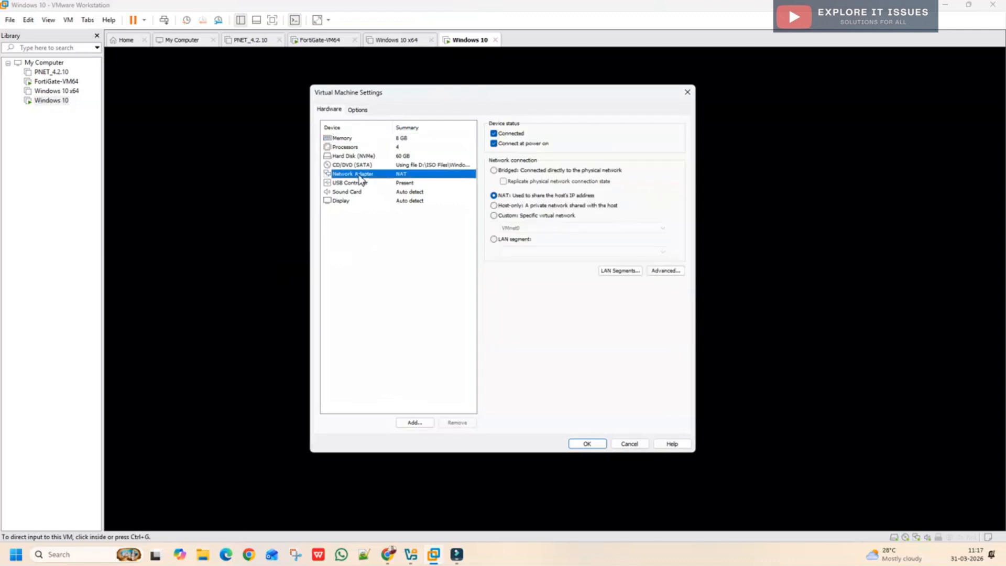
left_click(498, 243)
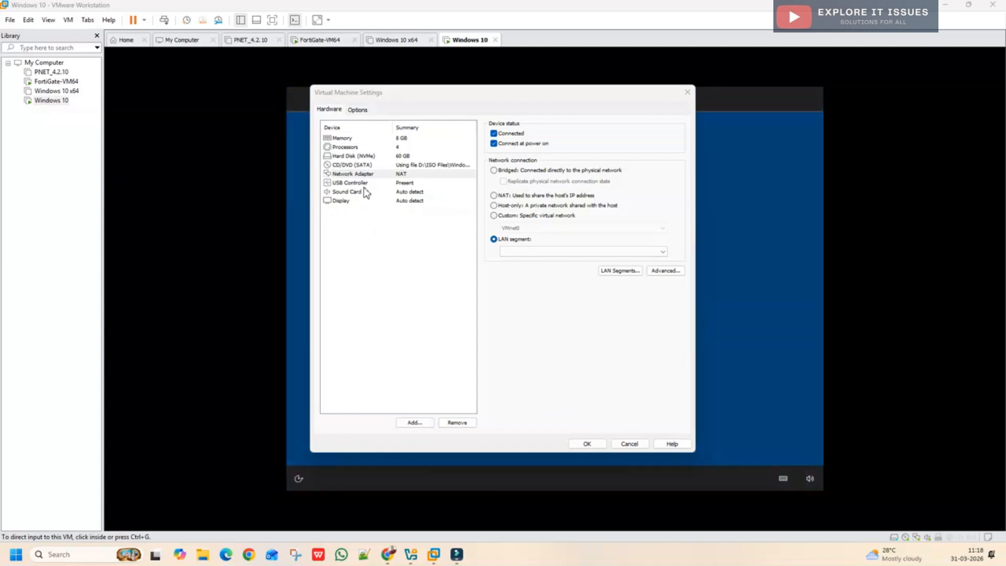
left_click(354, 174)
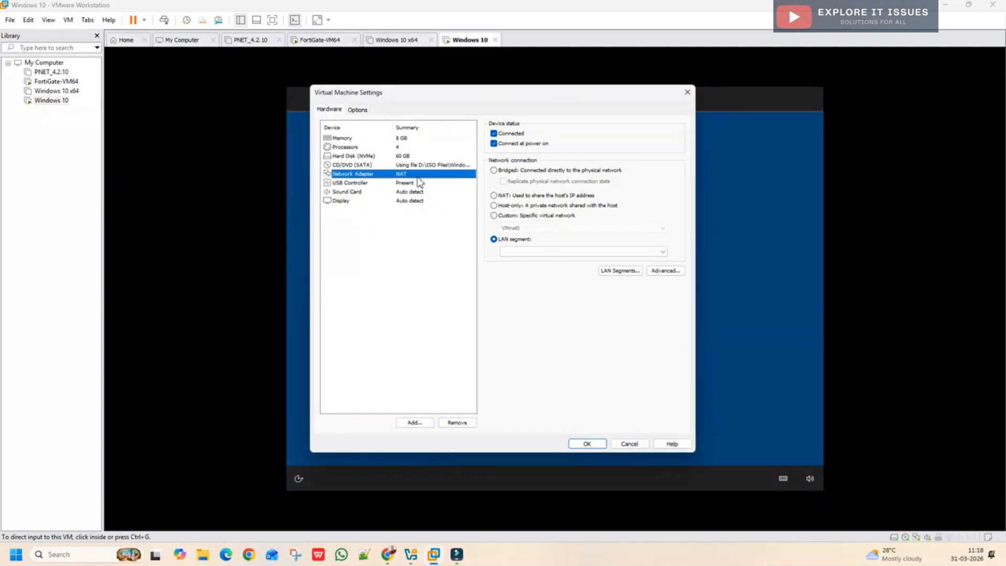
left_click(521, 251)
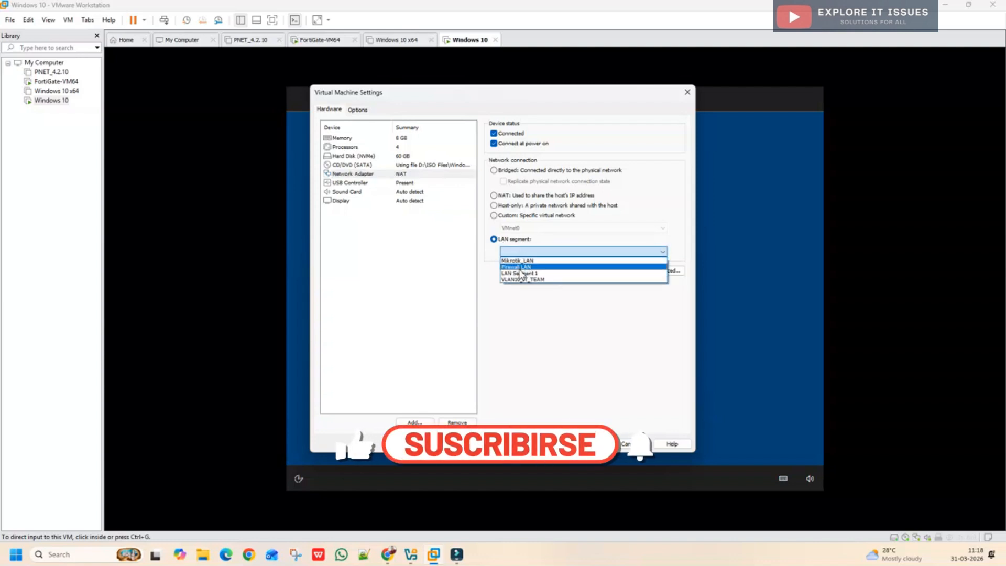
left_click(520, 266)
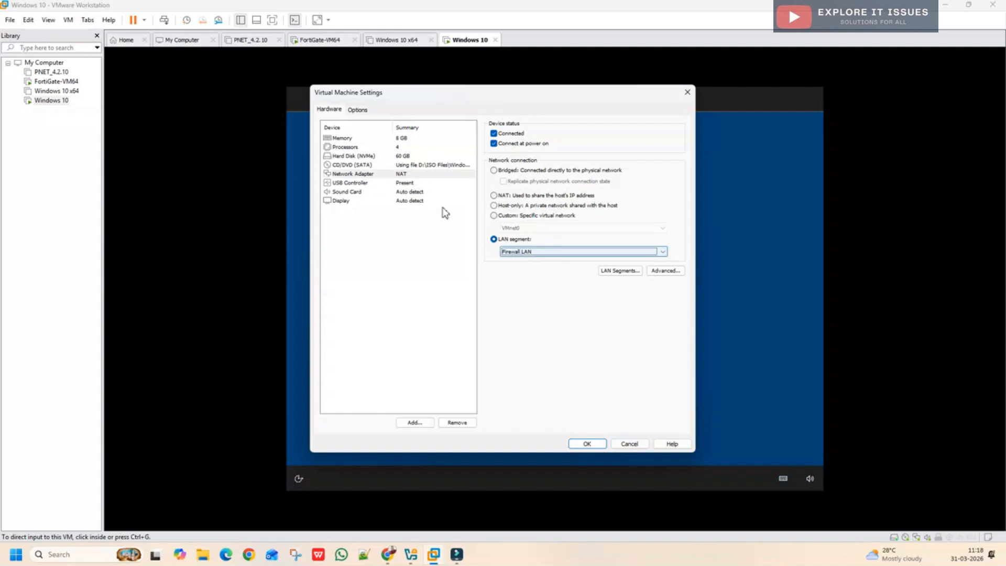
left_click(500, 173)
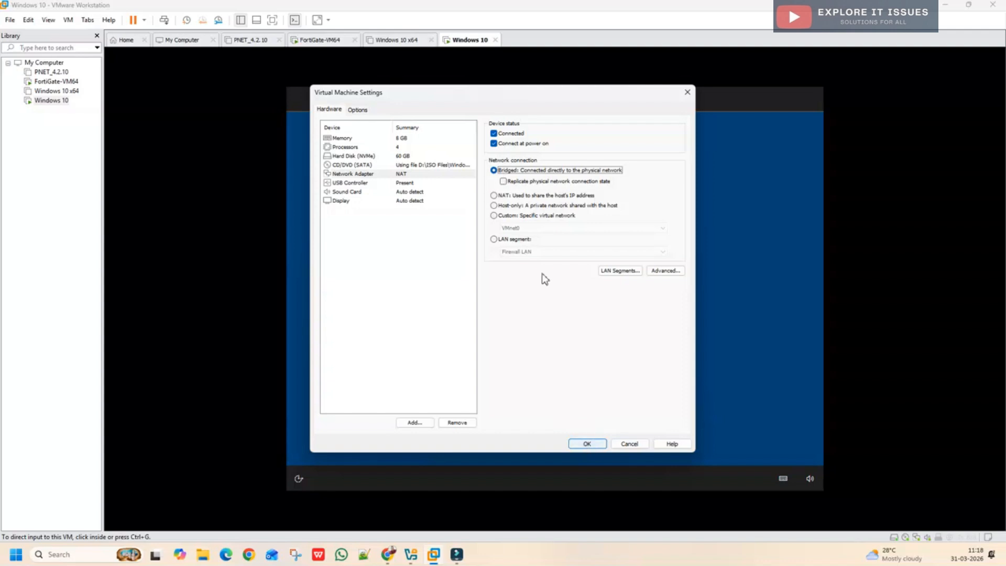
Step: Save the Bridged adapter setting with OK and start entering the account name 'admin'
left_click(580, 447)
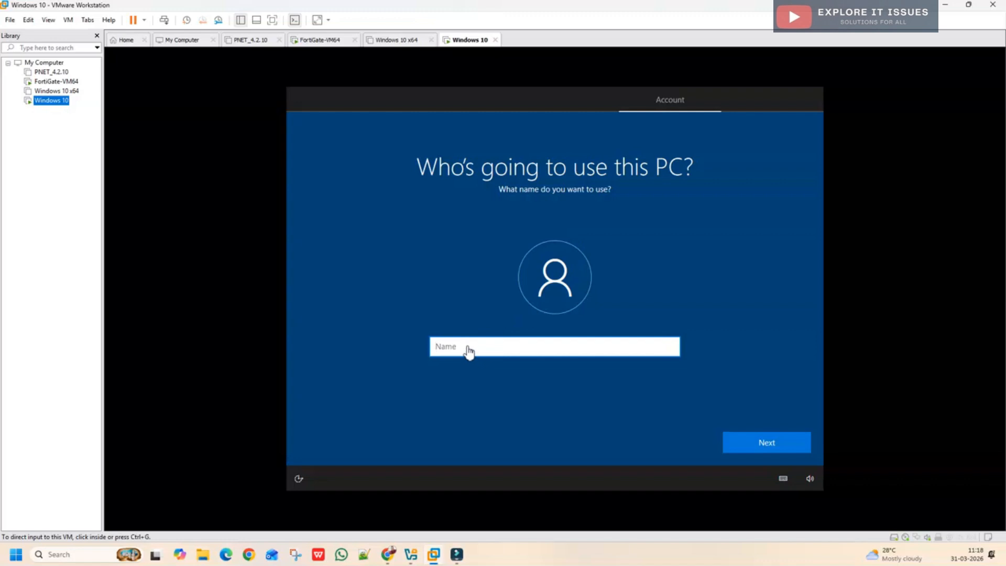
left_click(451, 346)
type("admin")
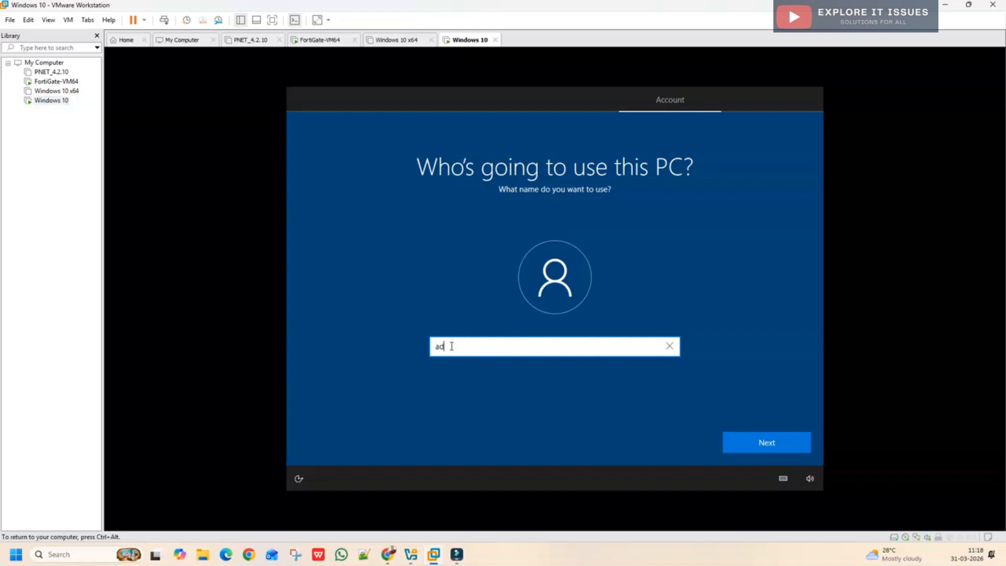
key("BackSpace")
key("BackSpace")
key("BackSpace")
Step: Enter the user name 'admin', then create and confirm the account password
type("admin")
left_click(743, 451)
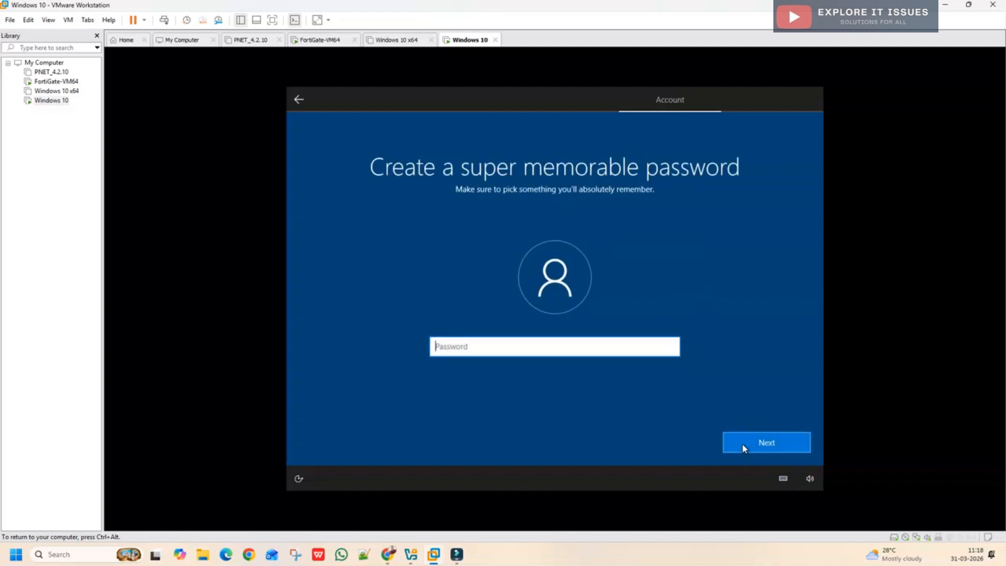
type("•••••")
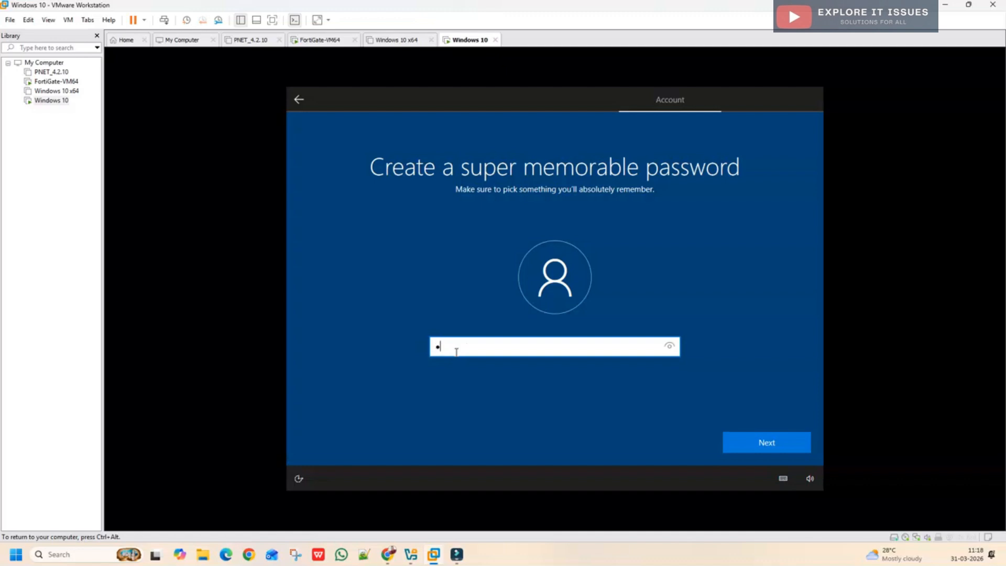
left_click(770, 445)
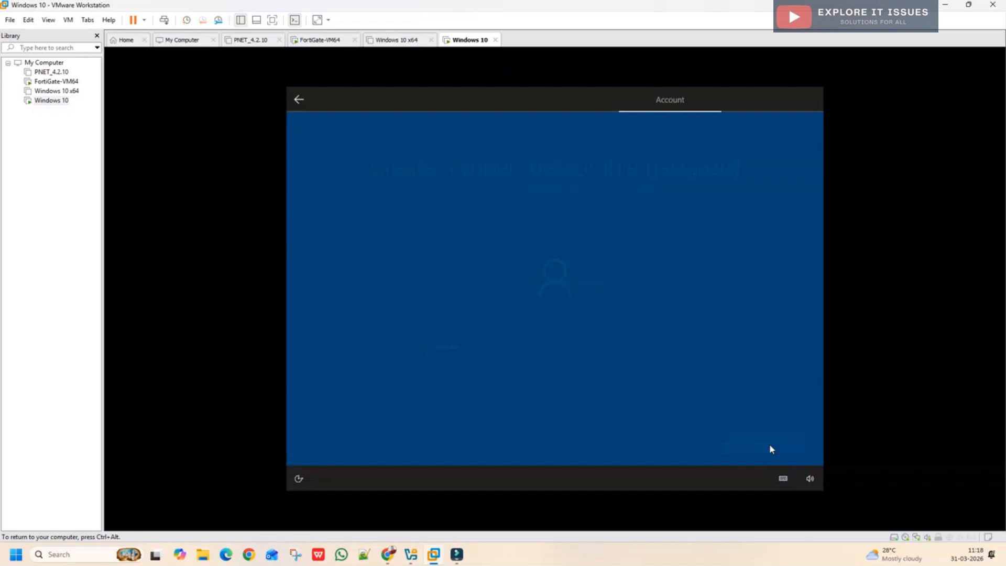
type("•••••")
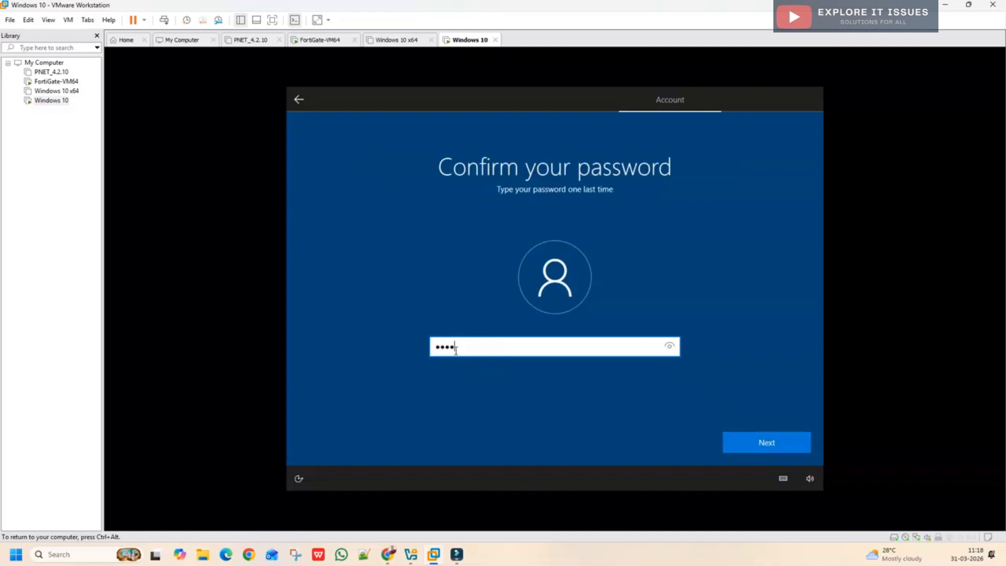
left_click(771, 444)
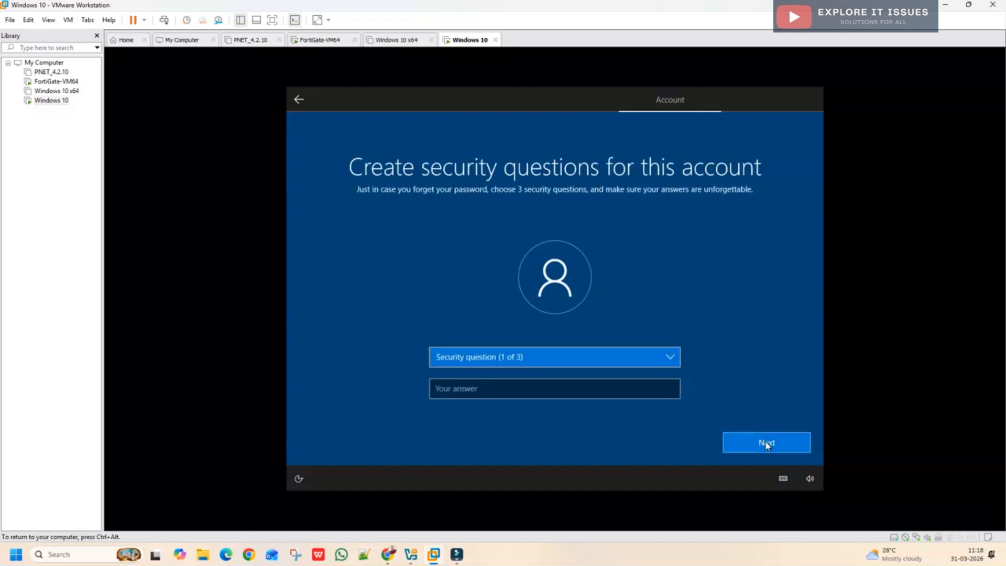
Step: Choose the birth-city and childhood-nickname security questions and answer each
left_click(470, 360)
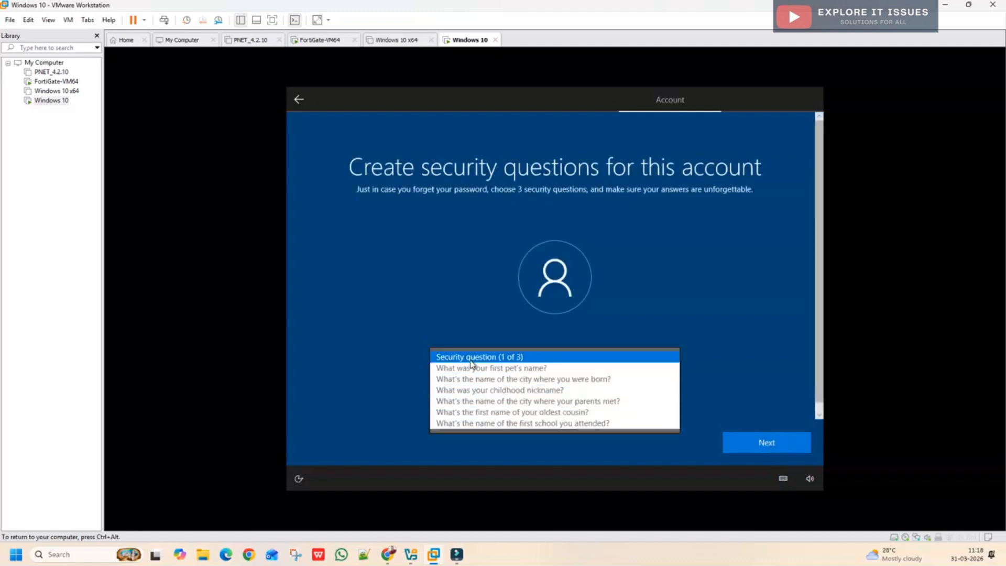
left_click(482, 381)
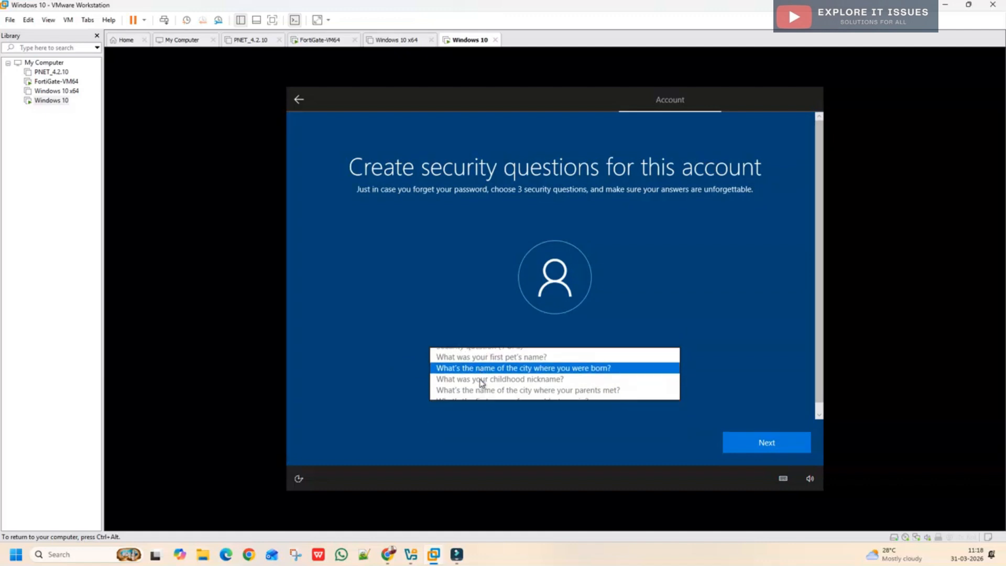
type("delhi")
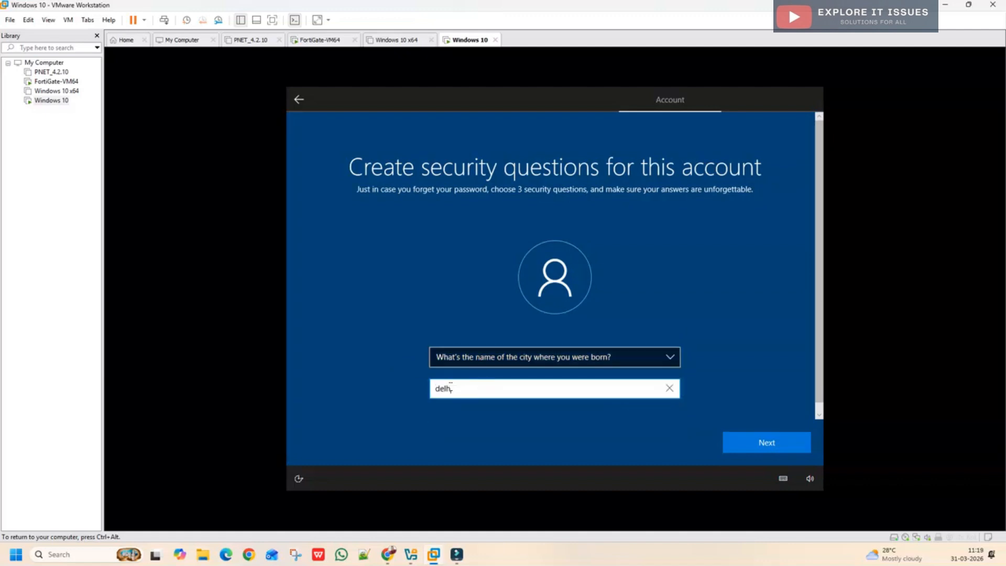
left_click(781, 445)
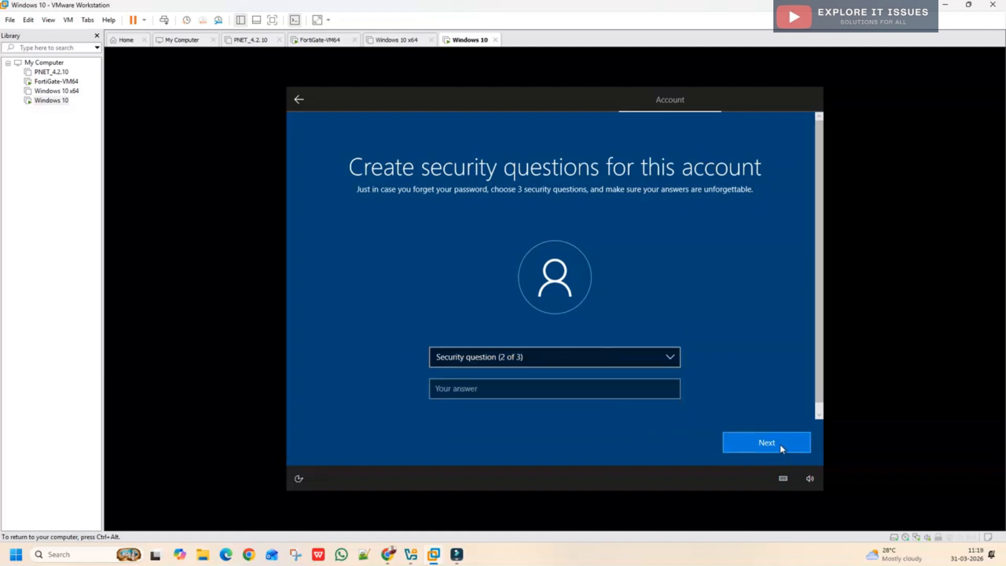
left_click(498, 357)
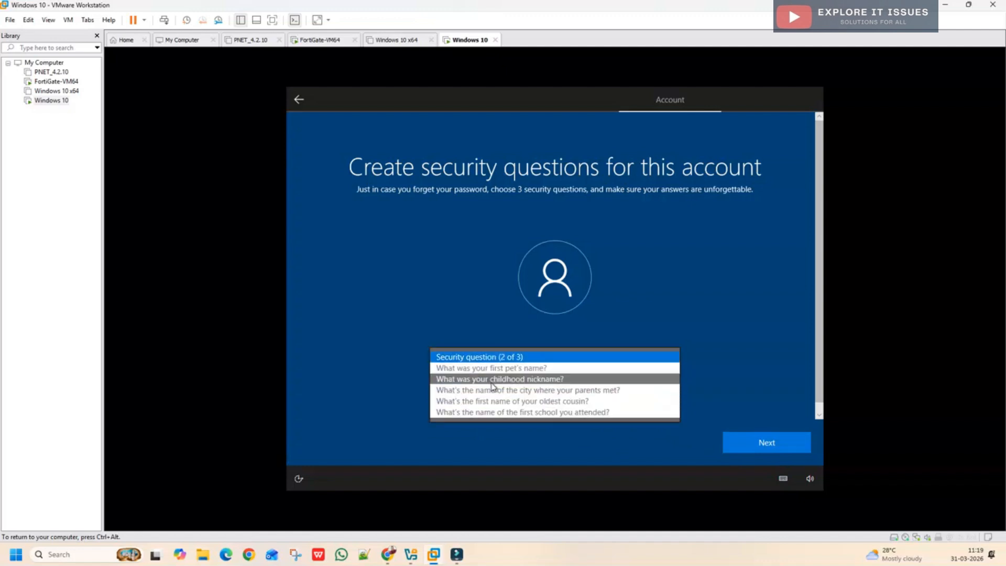
left_click(496, 379)
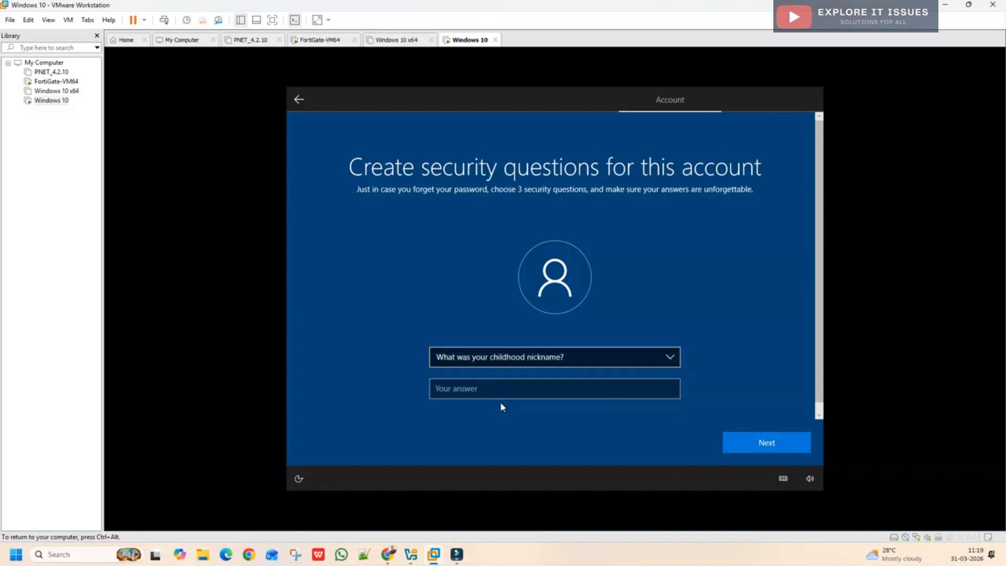
left_click(473, 391)
type("admin")
left_click(758, 441)
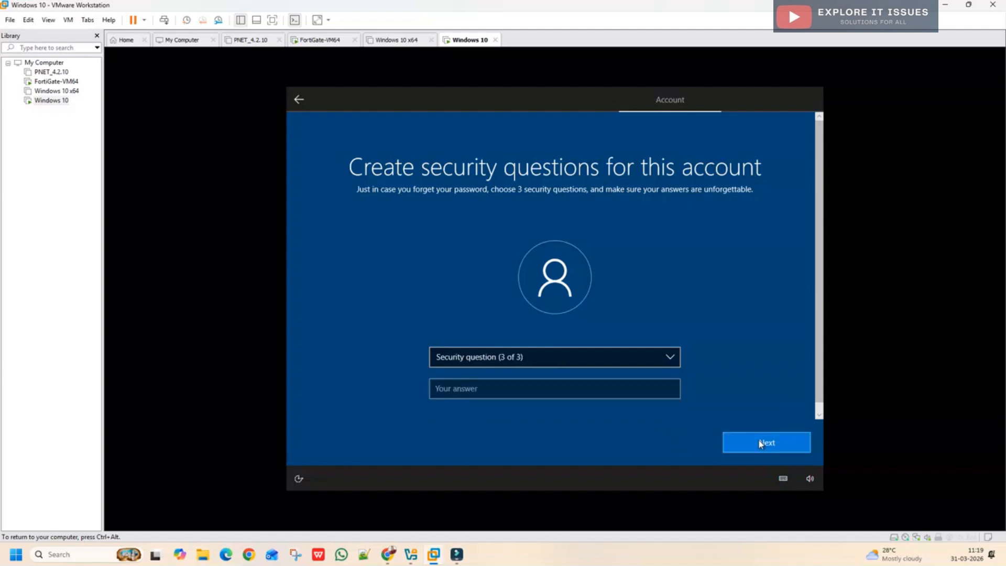
Step: Choose the first-school security question, answer it, and submit
left_click(491, 359)
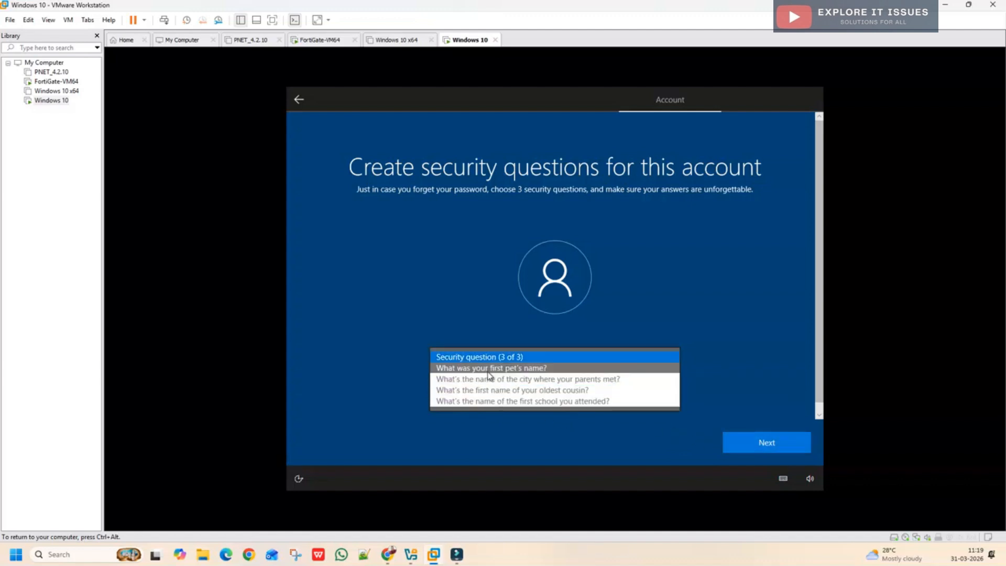
left_click(481, 401)
left_click(461, 390)
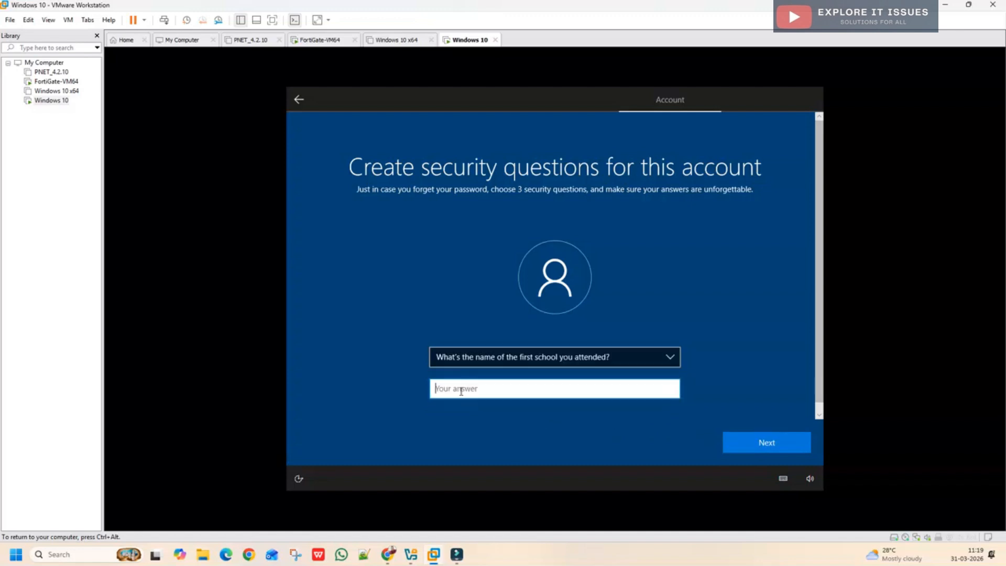
type("admin")
left_click(745, 440)
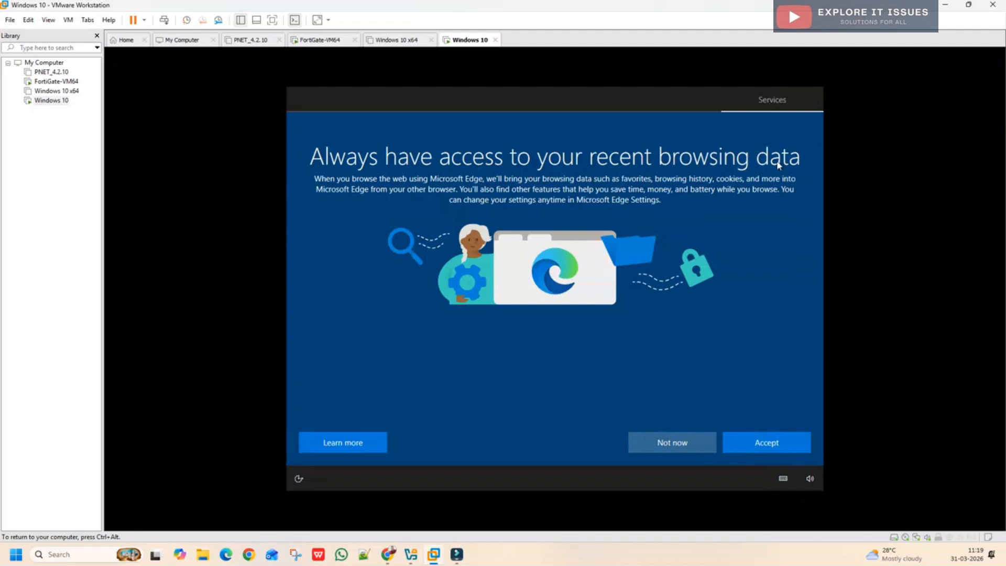
Step: Answer Not now to Edge data import, Accept privacy settings, Skip customization, and Not now to Cortana
left_click(683, 444)
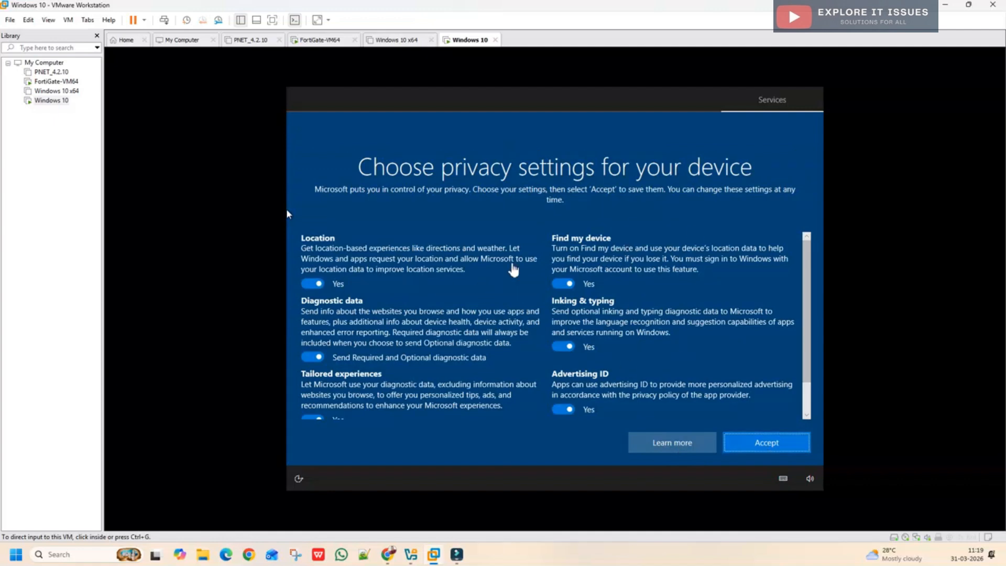
left_click(373, 338)
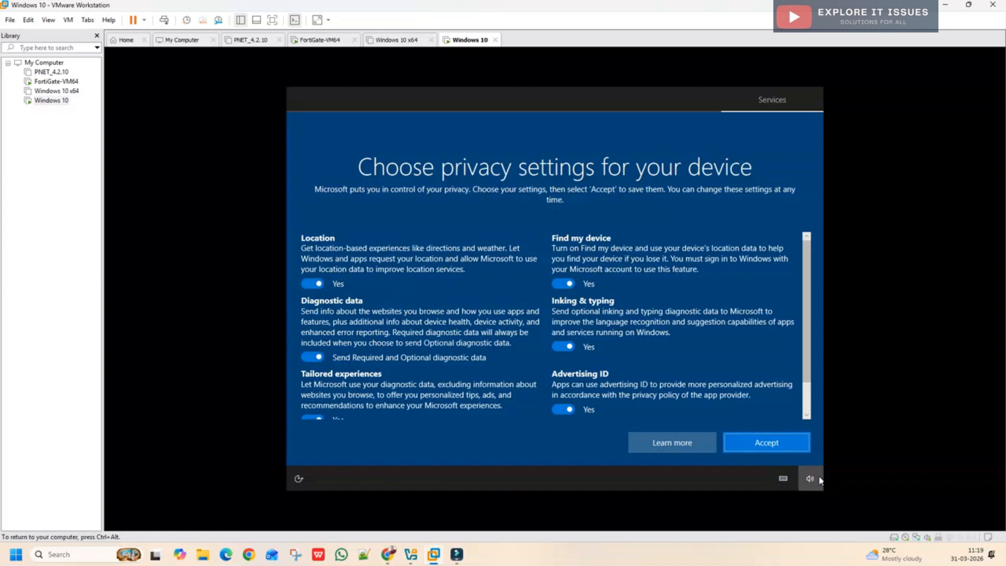
left_click(768, 443)
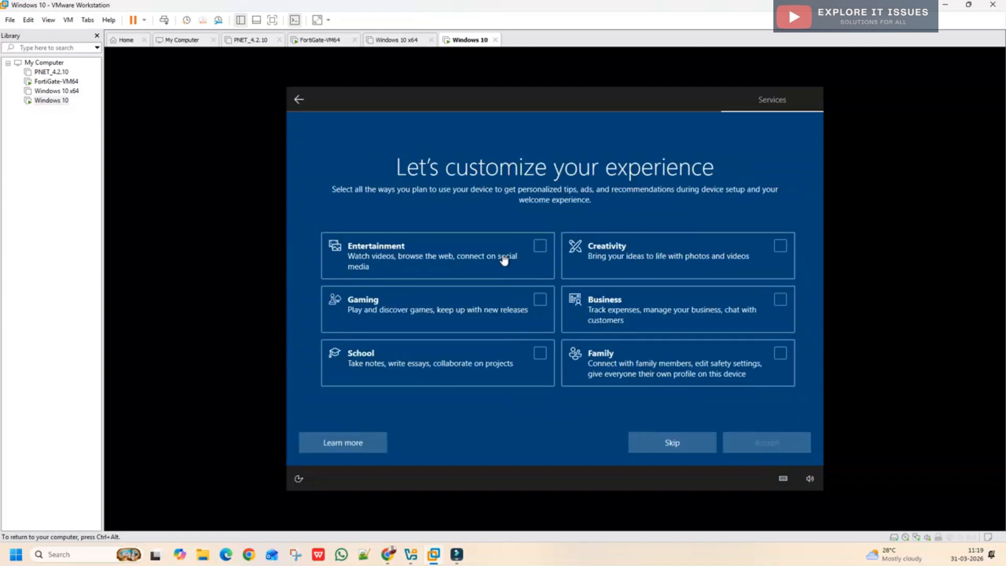
left_click(649, 442)
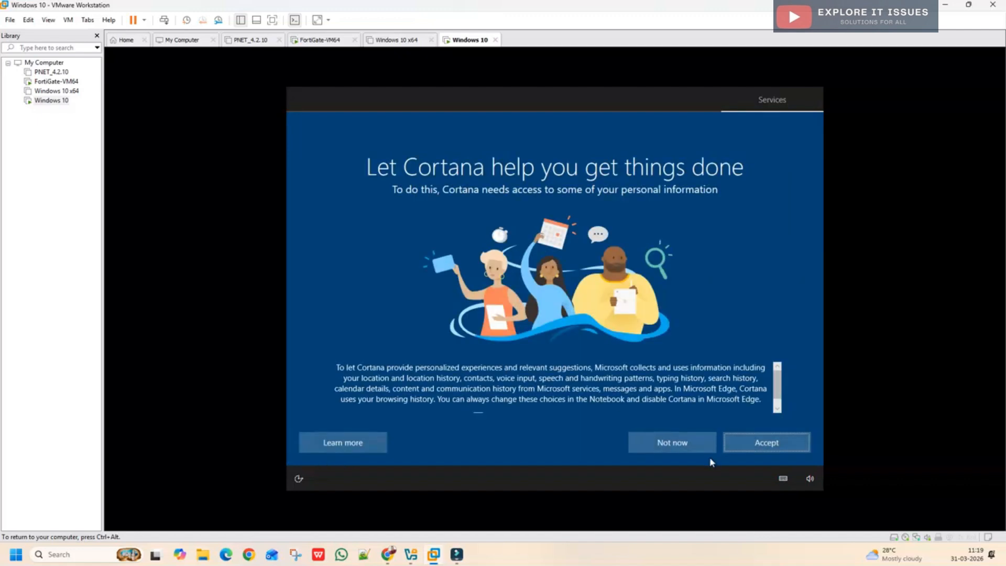
left_click(696, 442)
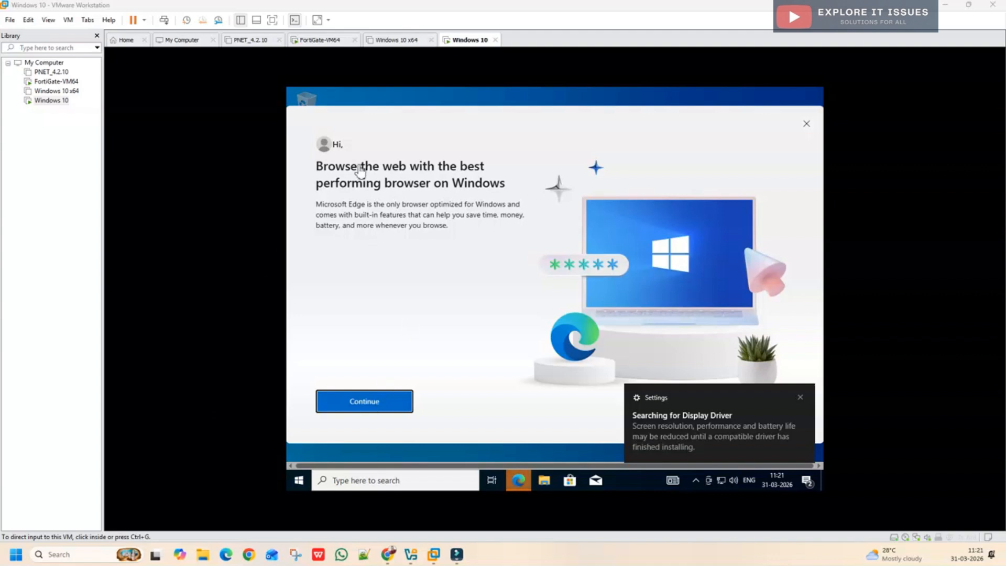
Step: Run through Edge's first-run screens without signing in or Google data, unticking activity sharing
left_click(379, 404)
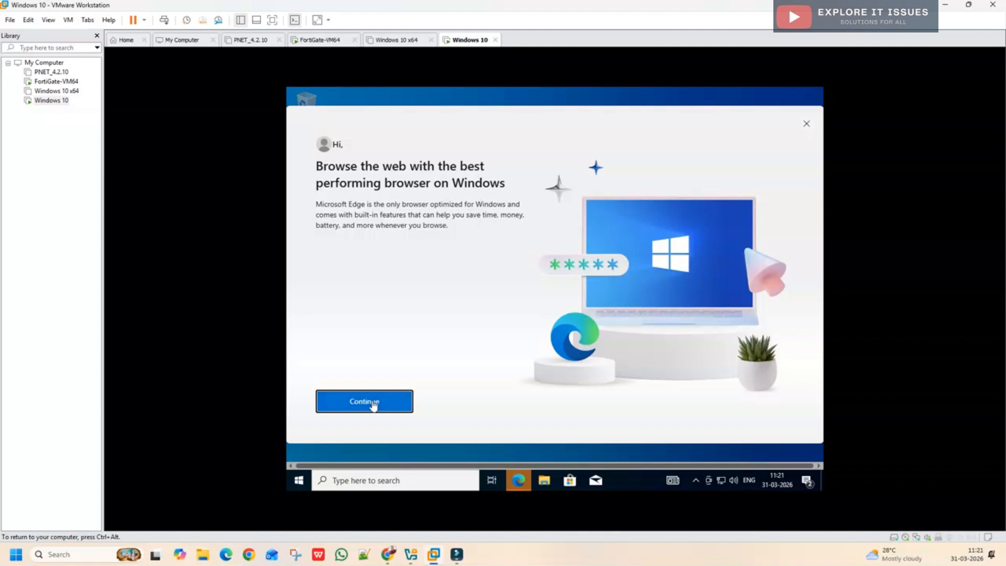
left_click(357, 408)
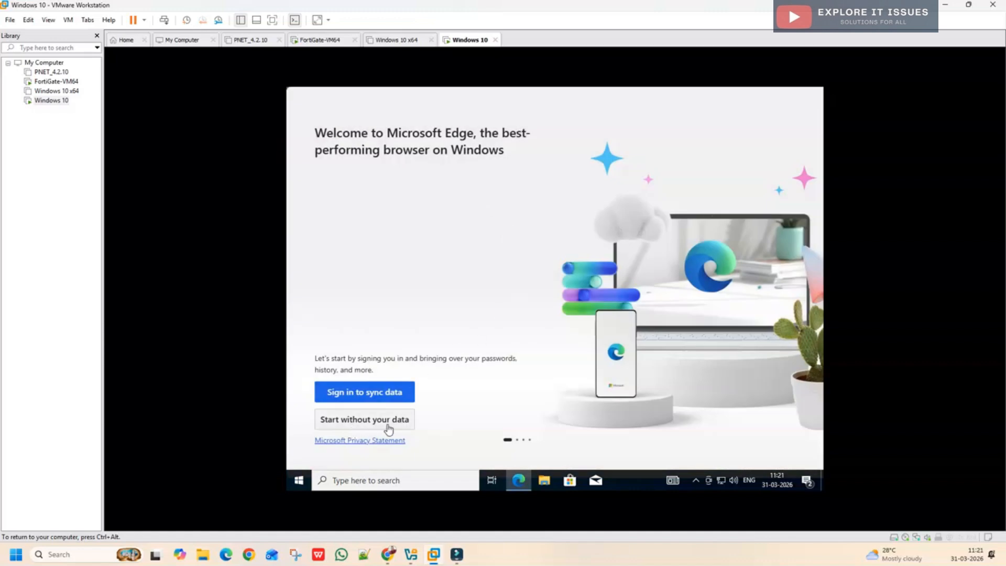
left_click(380, 427)
left_click(378, 426)
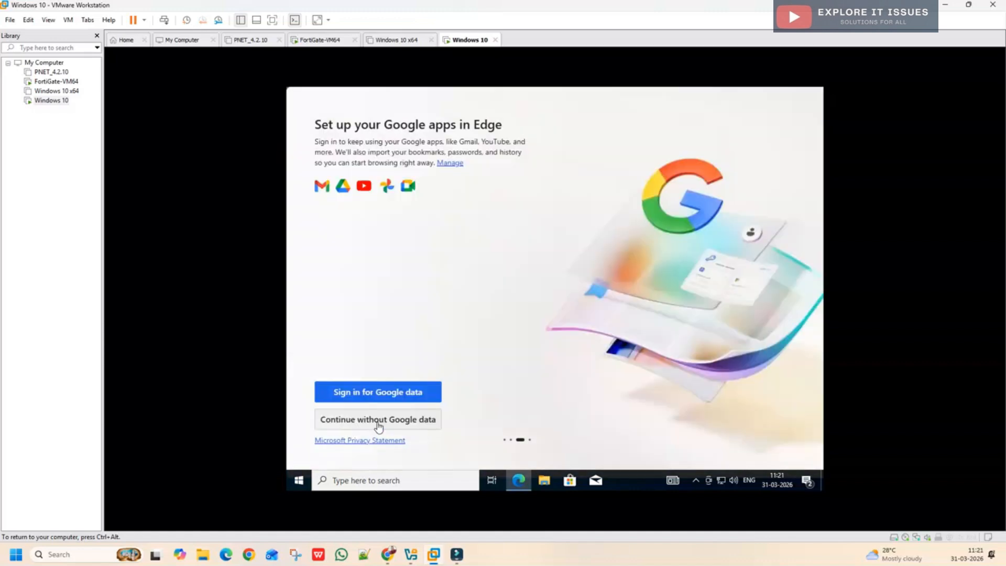
left_click(369, 426)
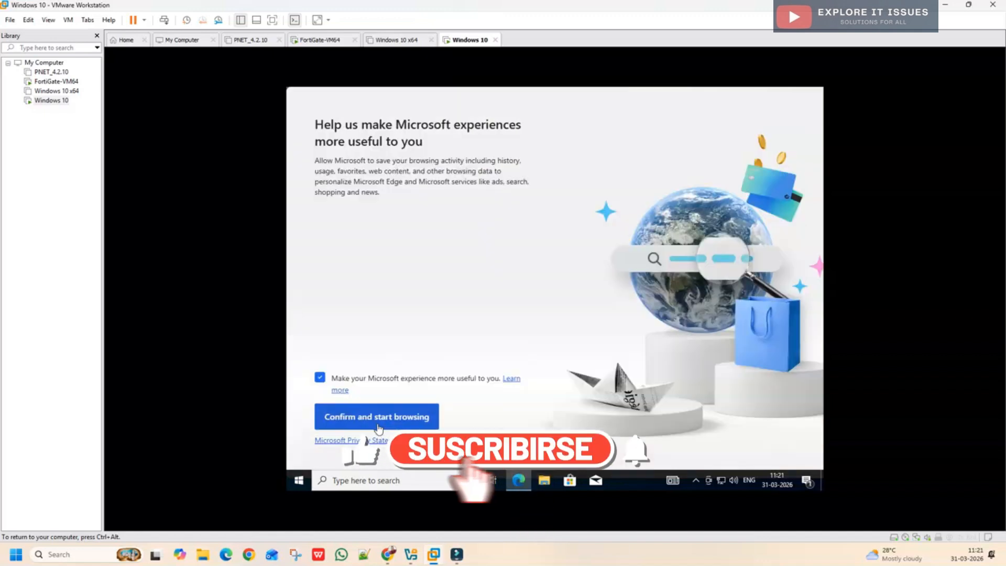
left_click(319, 377)
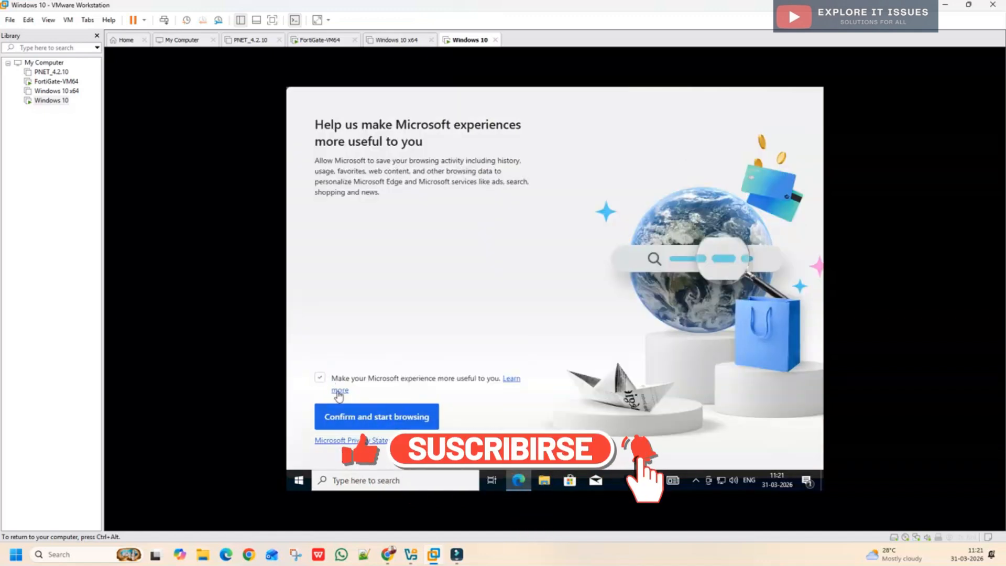
left_click(355, 425)
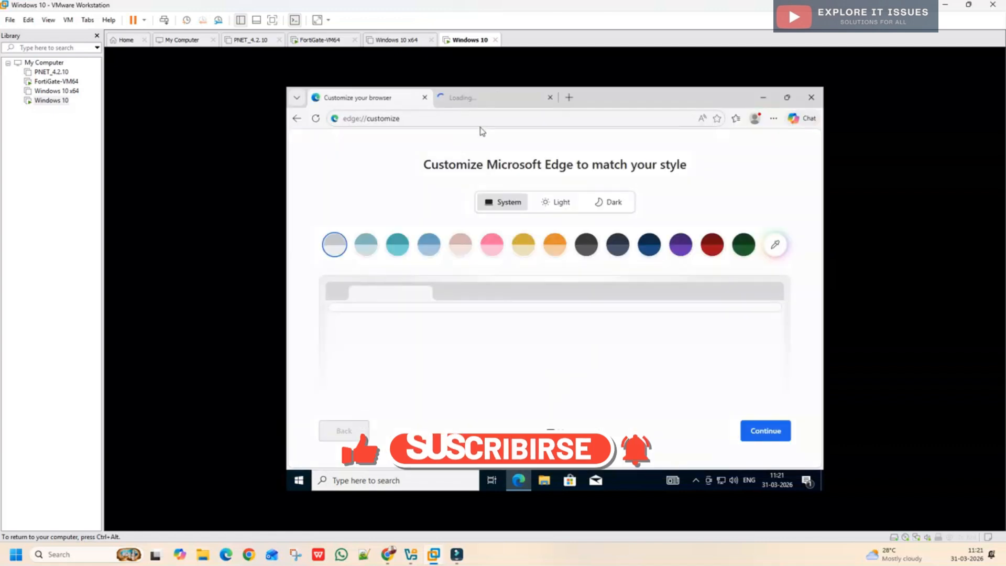
Step: Search Bing for 'google' from the Edge address bar, then close Edge
left_click(481, 116)
type("google")
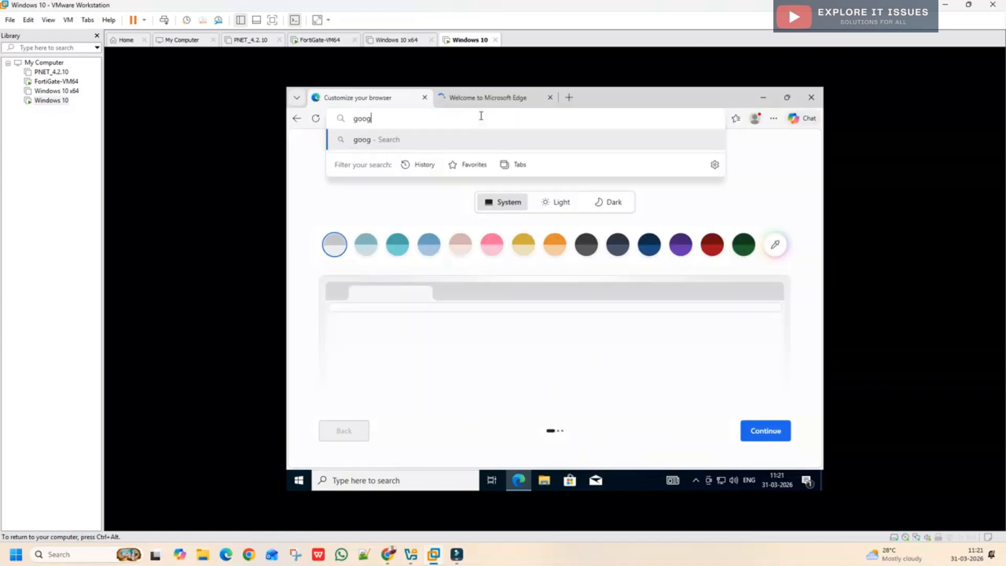
key("Return")
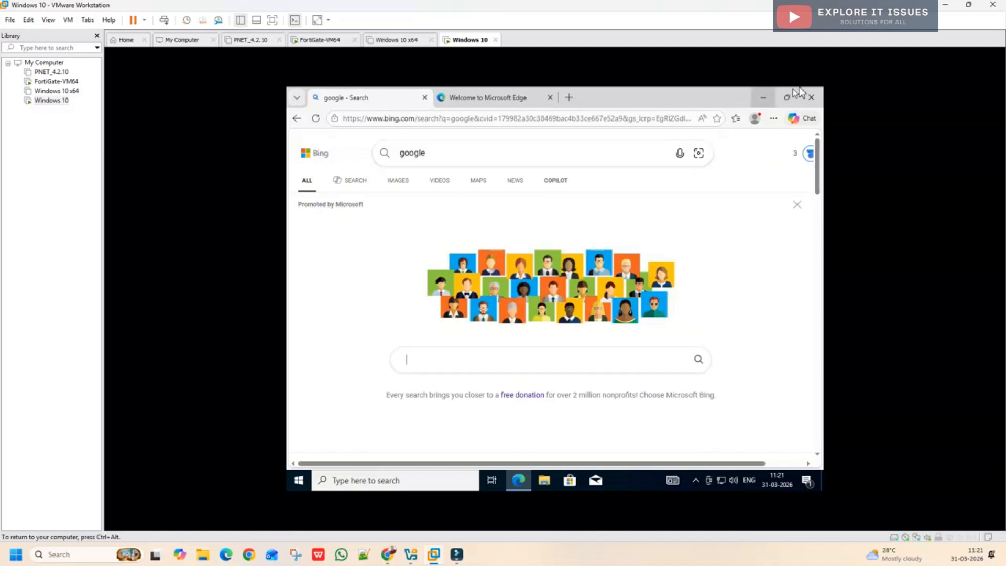
left_click(812, 97)
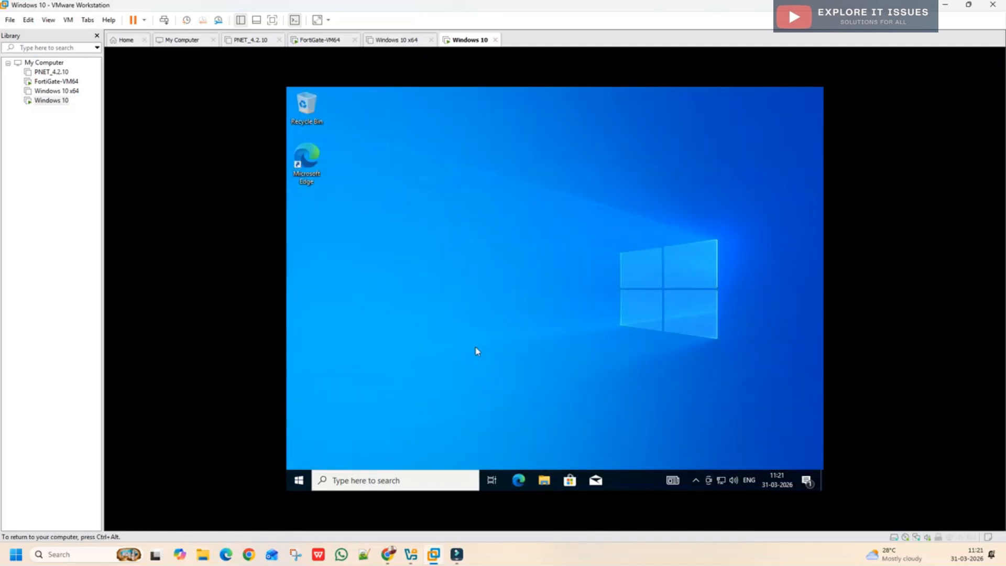